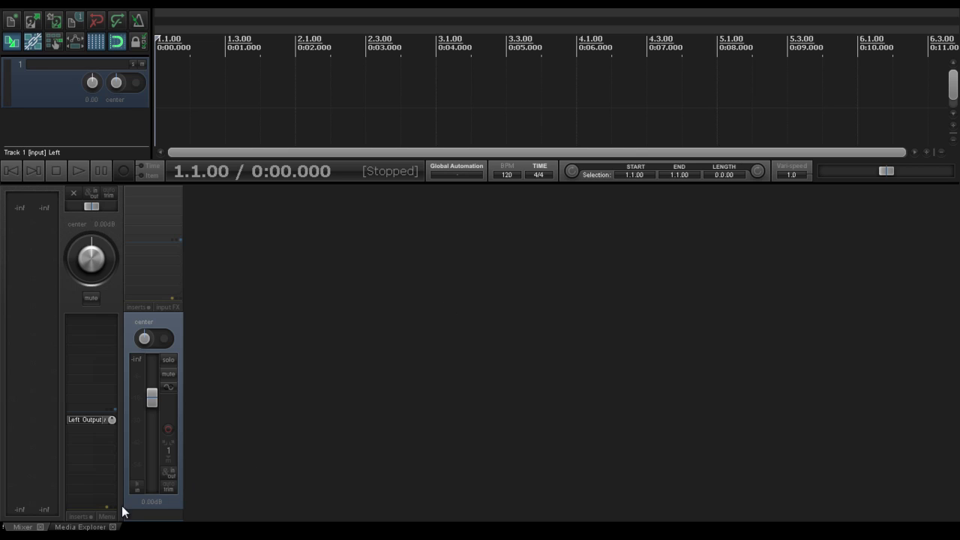
Import the Drums audio file from the tutorial folder onto track 1 at the project start, and return to the mixer.
{"action": "left_click", "coordinate": [100, 528]}
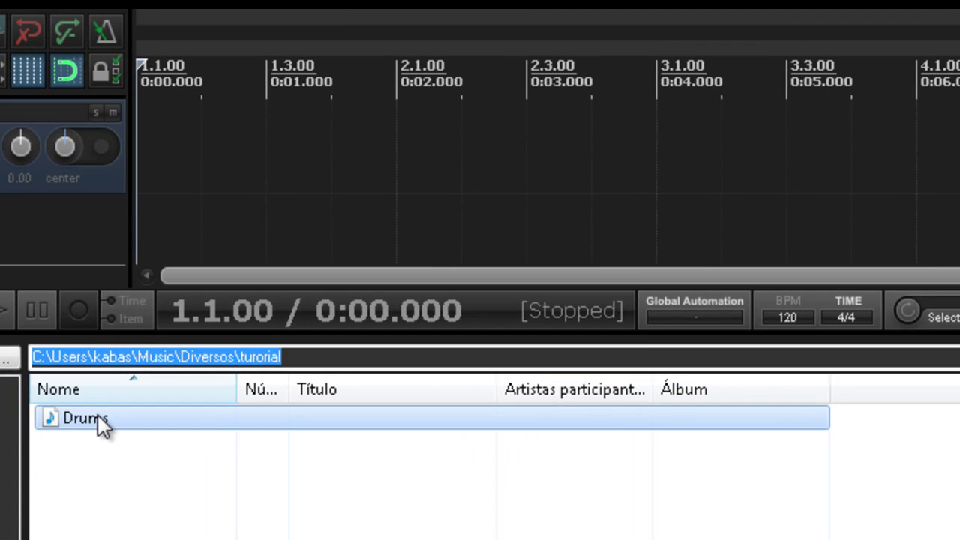
{"action": "left_click_drag", "start_coordinate": [133, 225], "coordinate": [128, 123]}
{"action": "left_click_drag", "start_coordinate": [80, 228], "coordinate": [124, 186]}
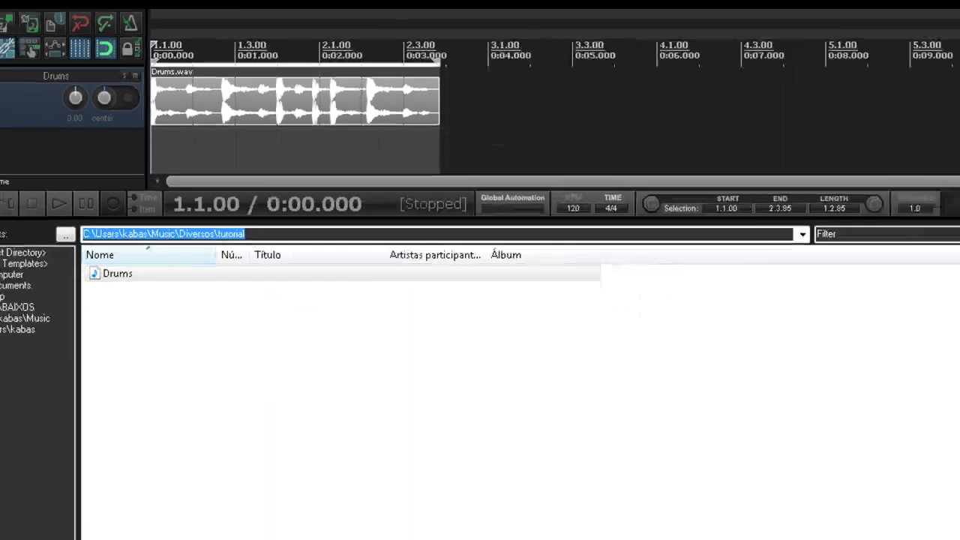
{"action": "left_click", "coordinate": [21, 526]}
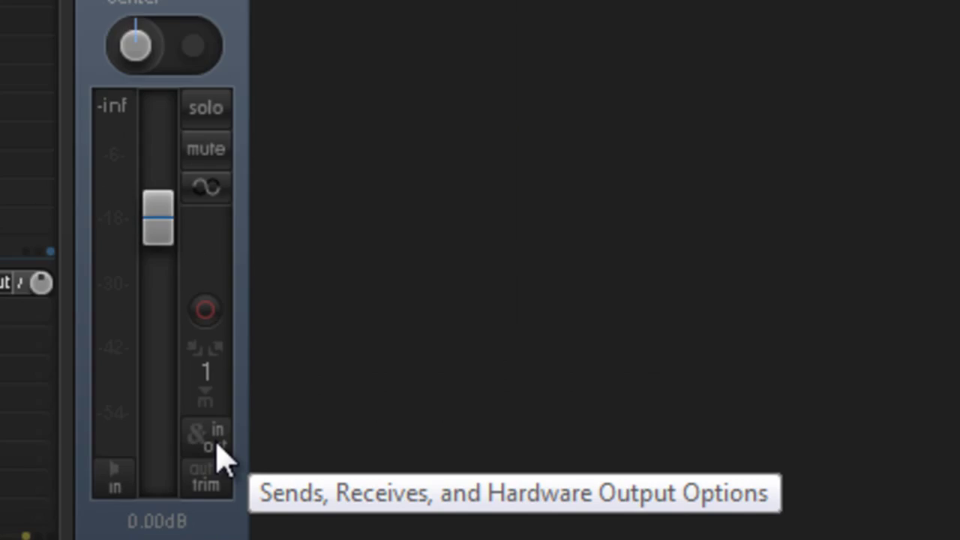
Set the Drums track to 6 track channels in its routing settings.
{"action": "left_click", "coordinate": [616, 288]}
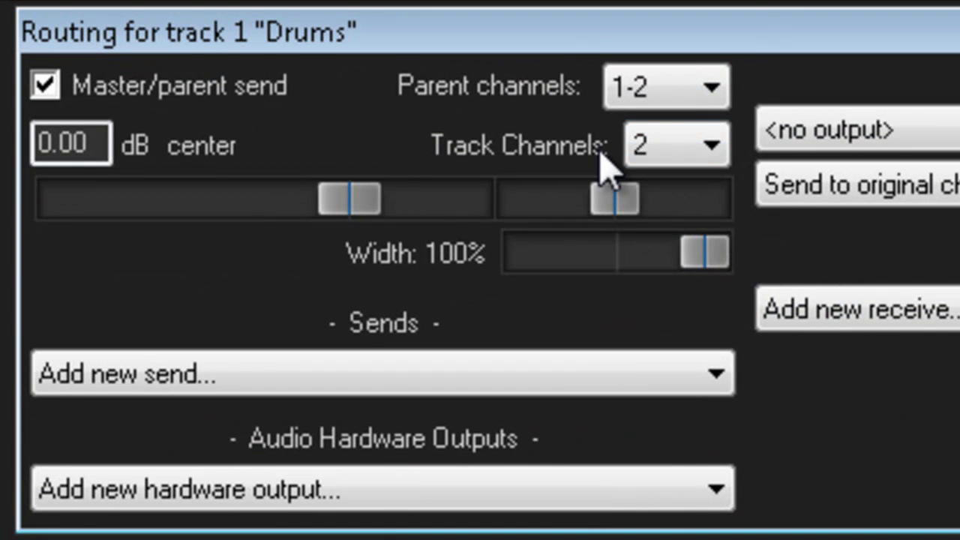
{"action": "left_click", "coordinate": [558, 103]}
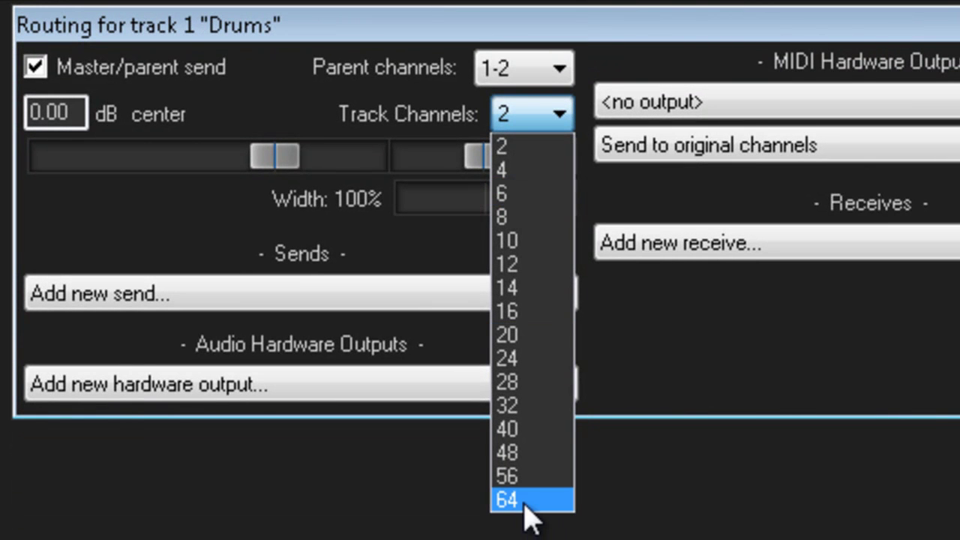
{"action": "left_click", "coordinate": [532, 194]}
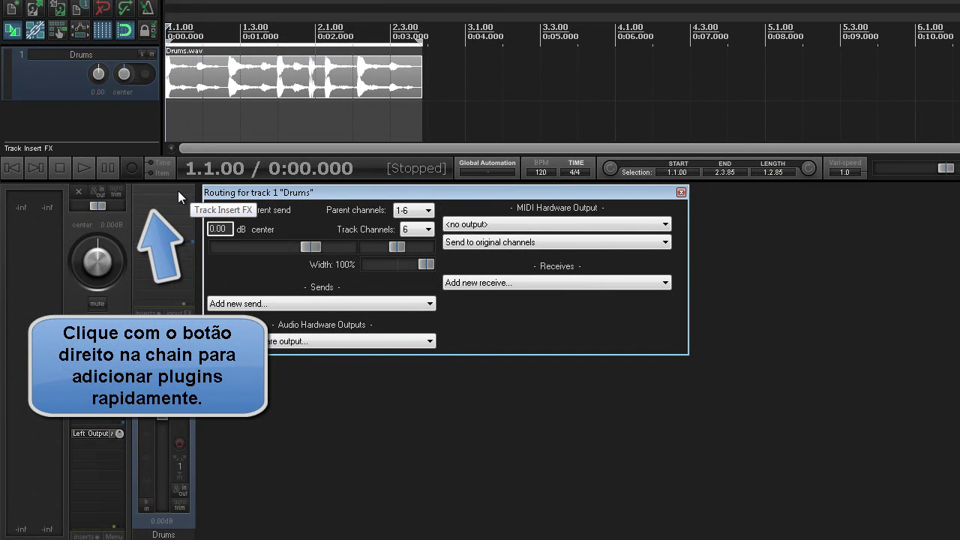
{"action": "left_click", "coordinate": [681, 192]}
Quick-add the recently used ReaEQ (Cockos) to the Drums track and duplicate it into the second insert slot.
{"action": "right_click", "coordinate": [135, 196]}
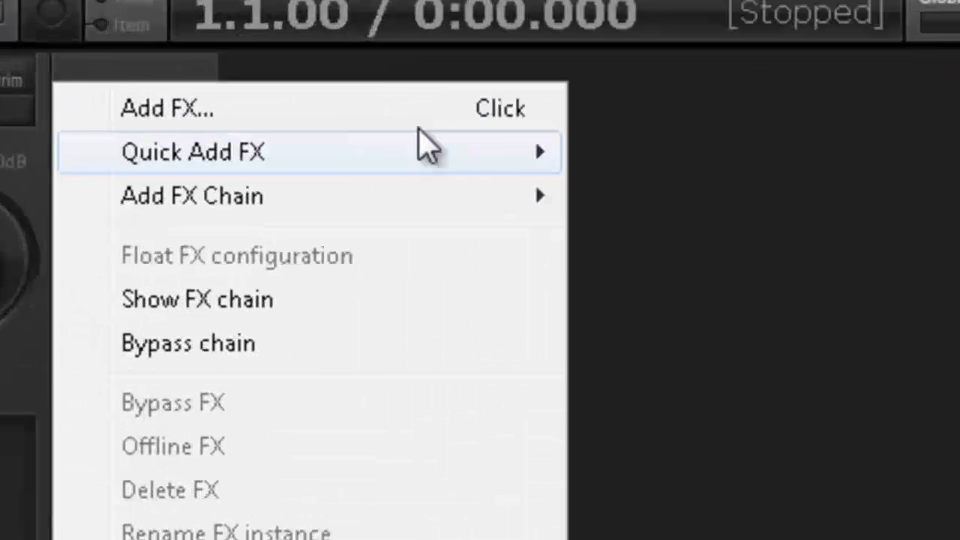
{"action": "mouse_move", "coordinate": [435, 154]}
{"action": "mouse_move", "coordinate": [727, 158]}
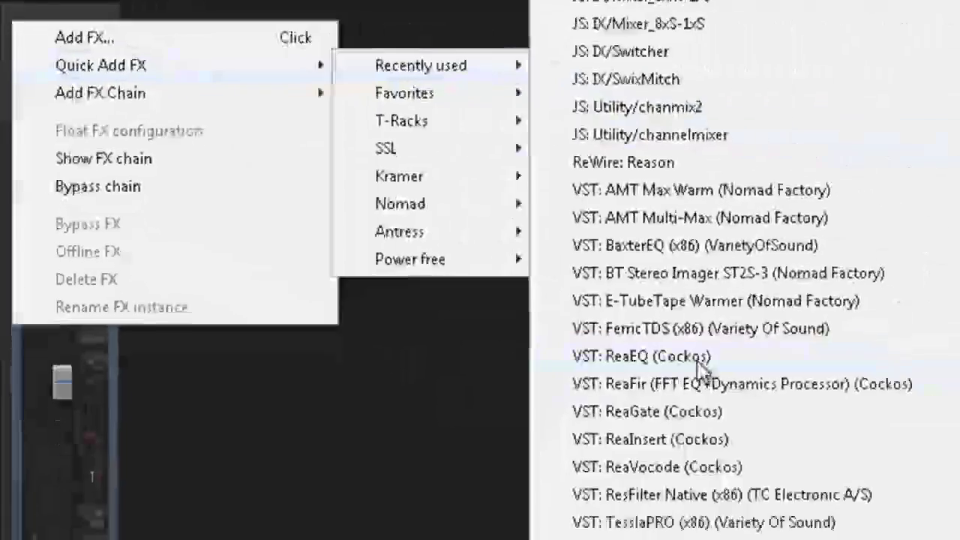
{"action": "left_click", "coordinate": [700, 360]}
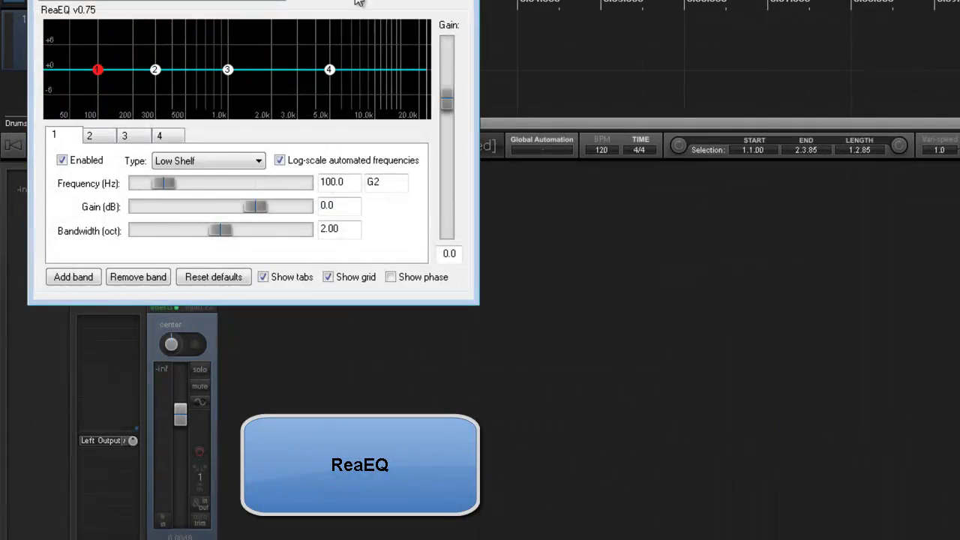
{"action": "left_click_drag", "start_coordinate": [357, 1], "coordinate": [731, 63]}
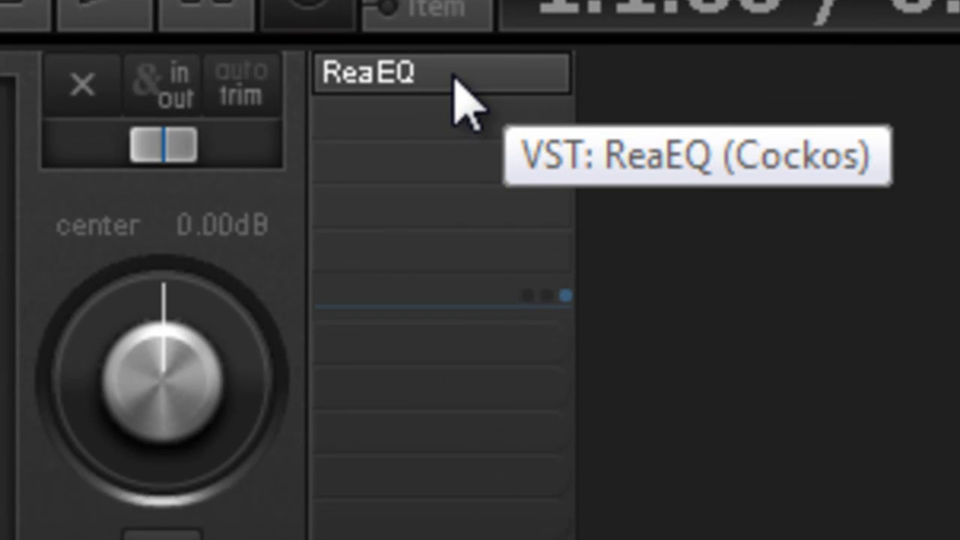
{"action": "left_click_drag", "start_coordinate": [450, 79], "coordinate": [442, 124]}
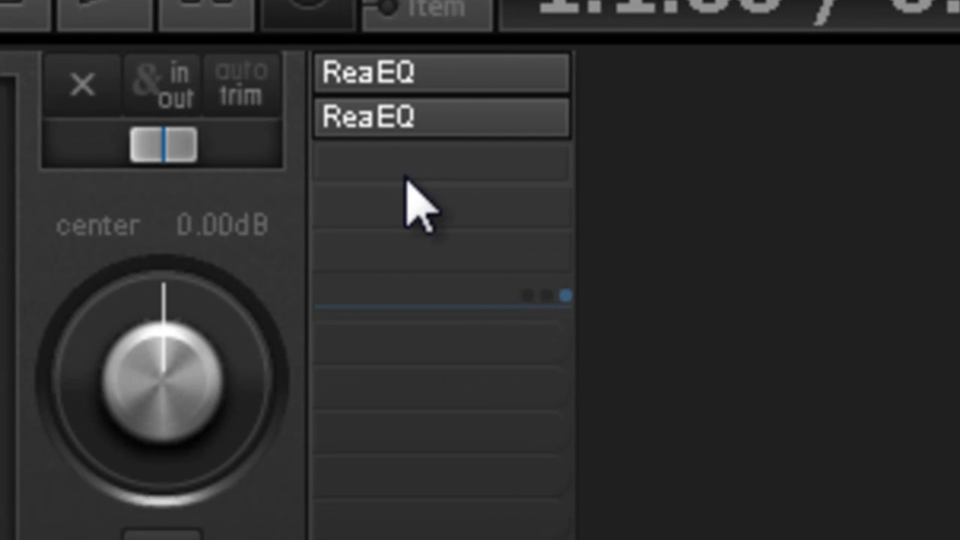
Quick-add the favorite RVerb Stereo (Waves) in the third insert slot of the Drums track and close the open plug-in windows.
{"action": "right_click", "coordinate": [433, 188]}
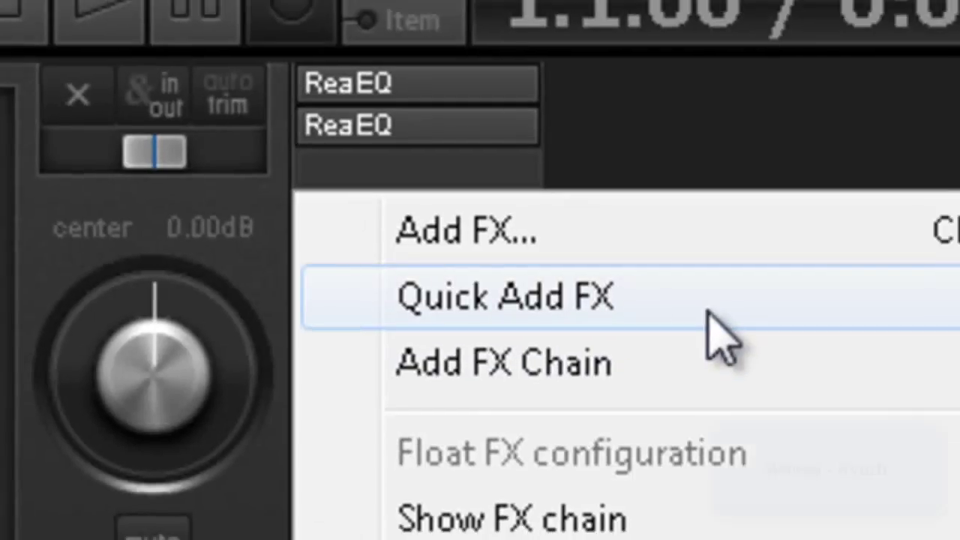
{"action": "mouse_move", "coordinate": [720, 307]}
{"action": "mouse_move", "coordinate": [959, 379]}
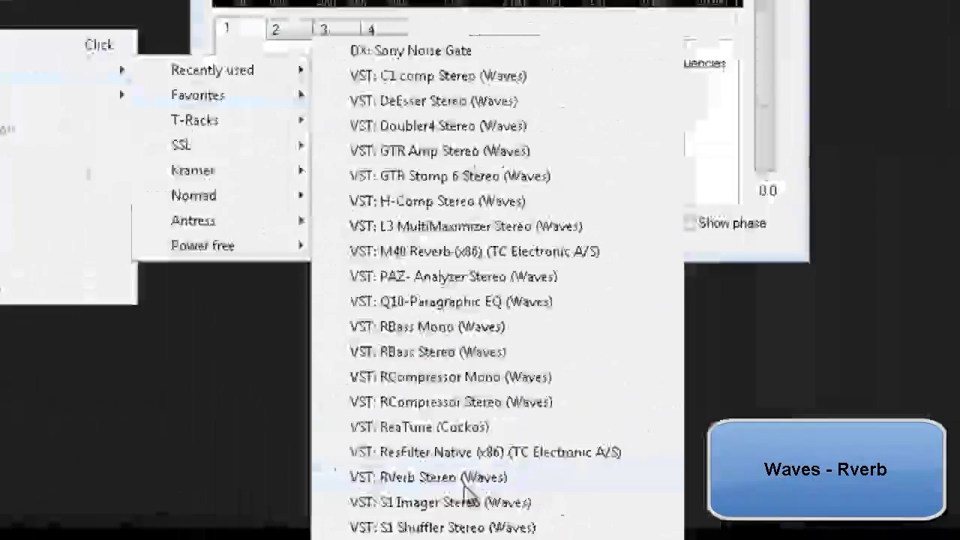
{"action": "left_click", "coordinate": [620, 482]}
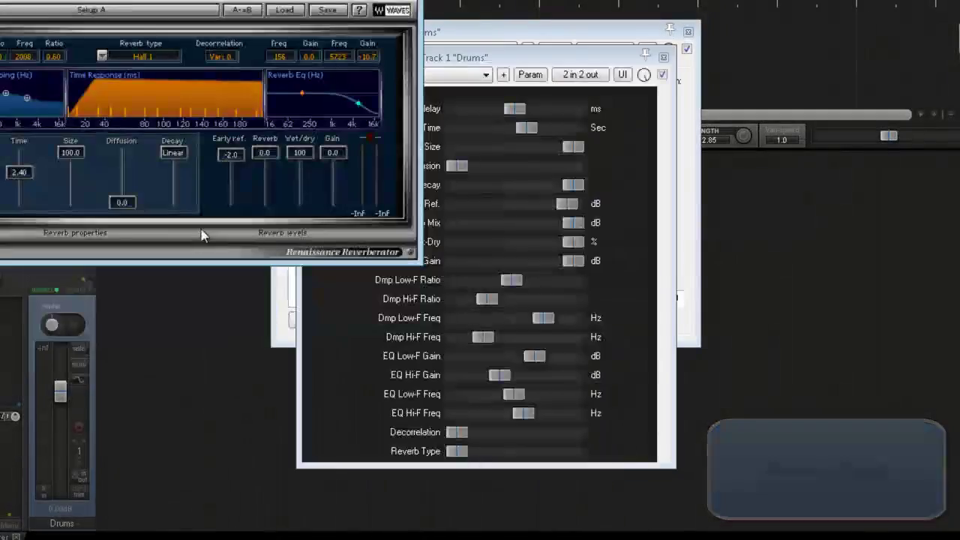
{"action": "left_click", "coordinate": [662, 58]}
{"action": "left_click", "coordinate": [687, 32]}
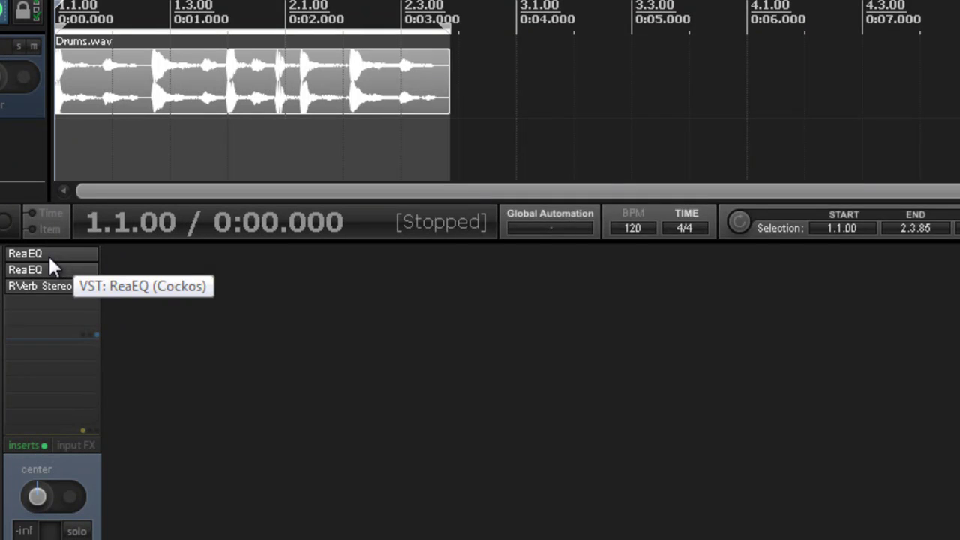
In the first ReaEQ's pin connector, clear the default outputs and route VST Out 1 and 2 to channels 5 and 6.
{"action": "left_click", "coordinate": [50, 267]}
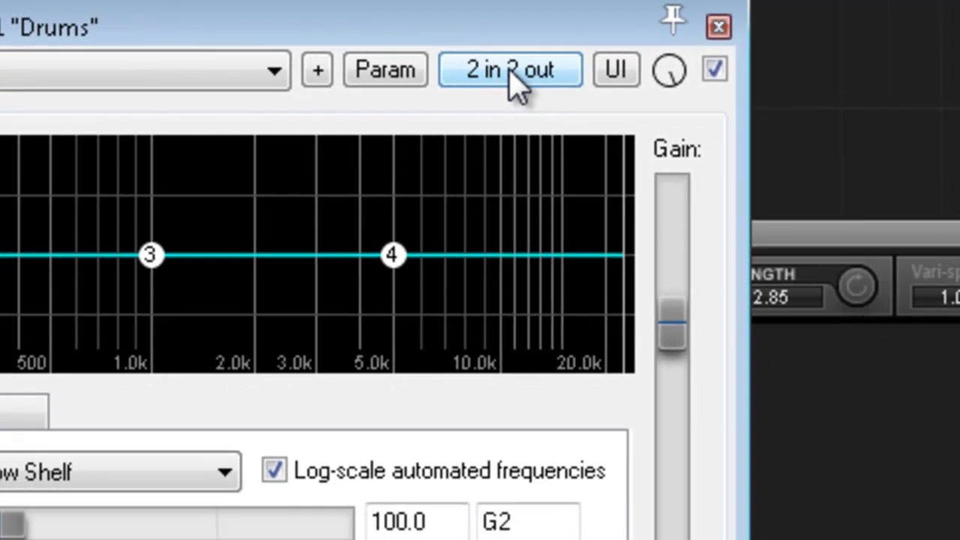
{"action": "left_click", "coordinate": [600, 94]}
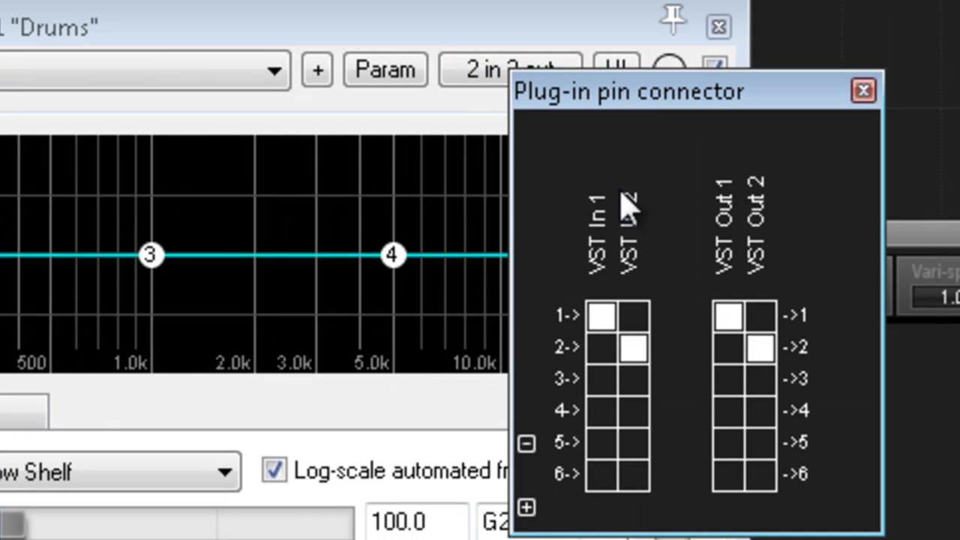
{"action": "left_click", "coordinate": [884, 401]}
{"action": "left_click", "coordinate": [759, 347]}
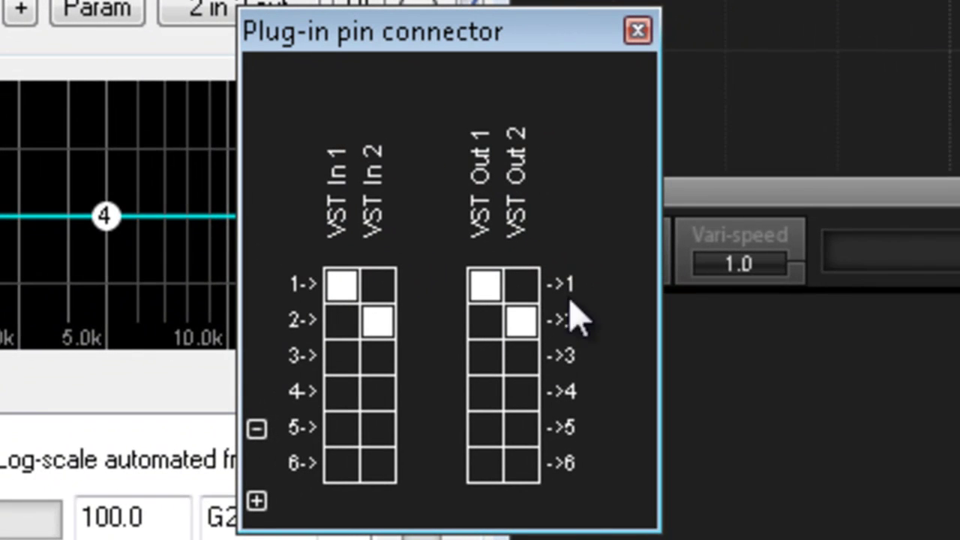
{"action": "left_click", "coordinate": [494, 285]}
{"action": "left_click", "coordinate": [520, 330]}
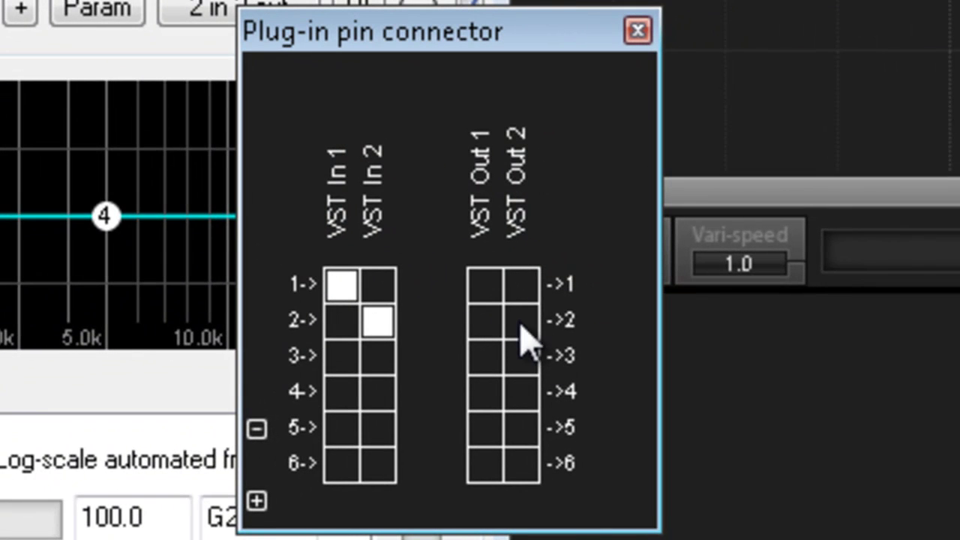
{"action": "left_click", "coordinate": [491, 434]}
{"action": "left_click", "coordinate": [521, 463]}
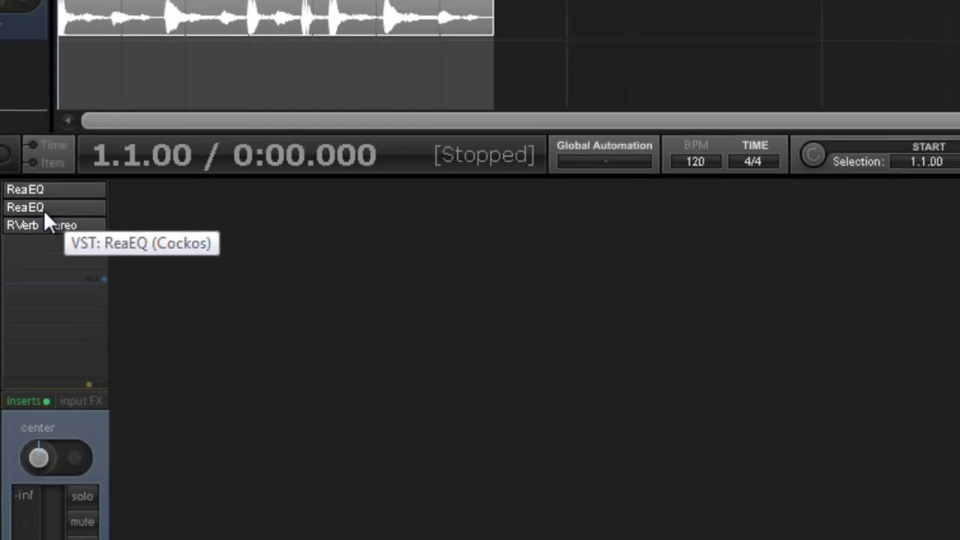
In the second ReaEQ's pin connector, clear the default outputs and route VST Out 1 and 2 to channels 3 and 4.
{"action": "double_click", "coordinate": [47, 126]}
{"action": "left_click_drag", "start_coordinate": [366, 0], "coordinate": [705, 106]}
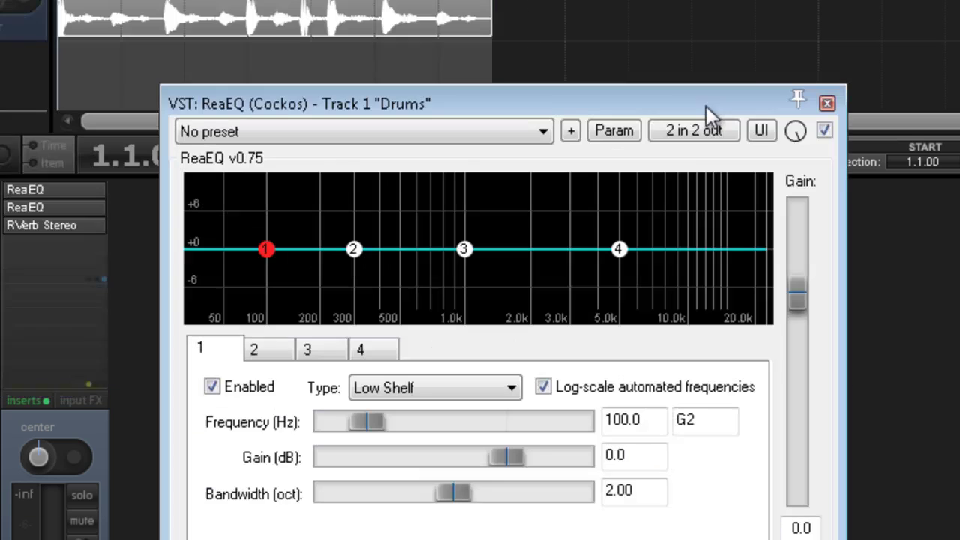
{"action": "left_click", "coordinate": [684, 142]}
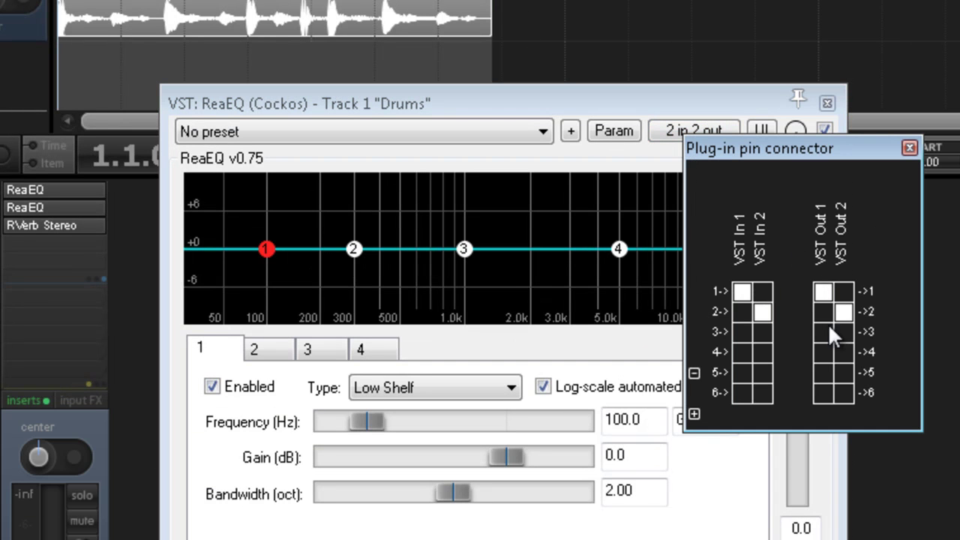
{"action": "left_click", "coordinate": [842, 310]}
{"action": "left_click", "coordinate": [824, 291]}
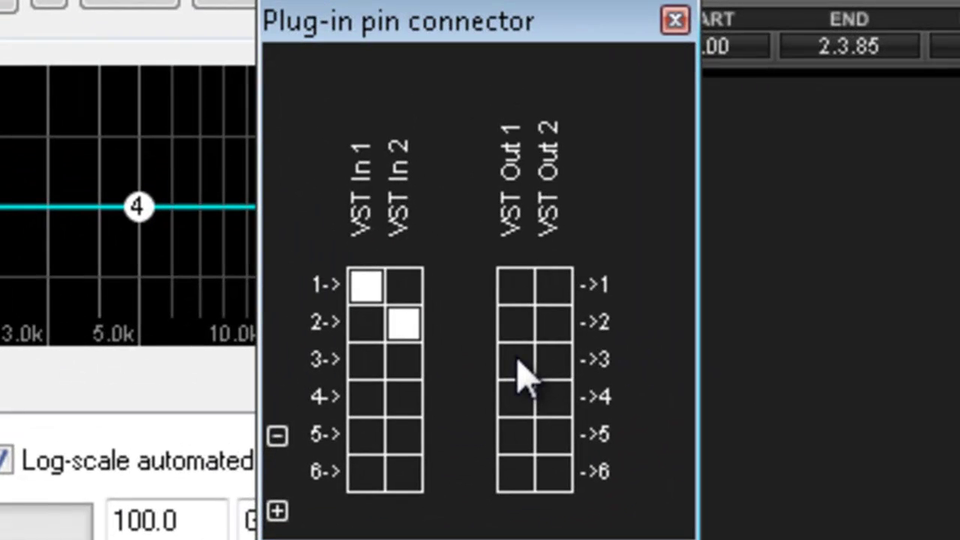
{"action": "left_click", "coordinate": [518, 359]}
{"action": "left_click", "coordinate": [554, 397]}
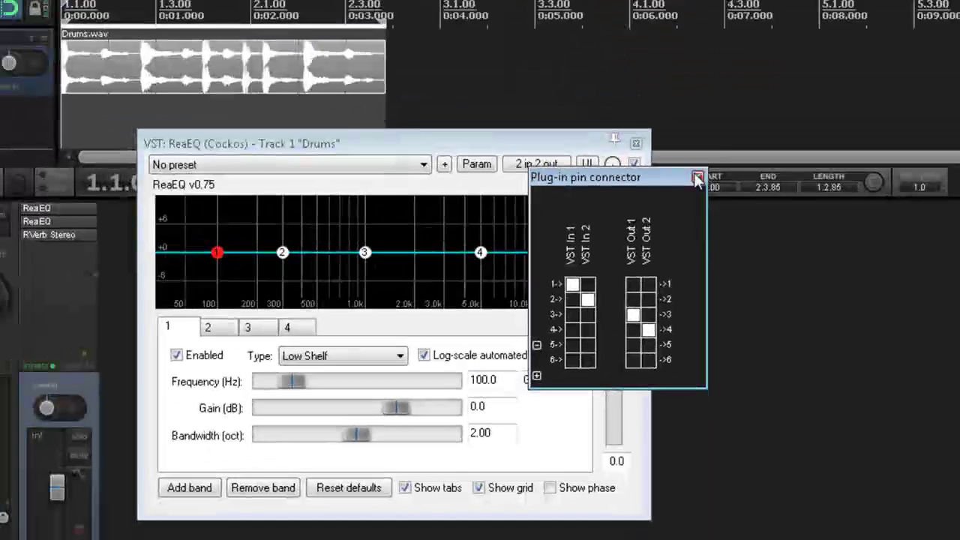
{"action": "left_click", "coordinate": [674, 20]}
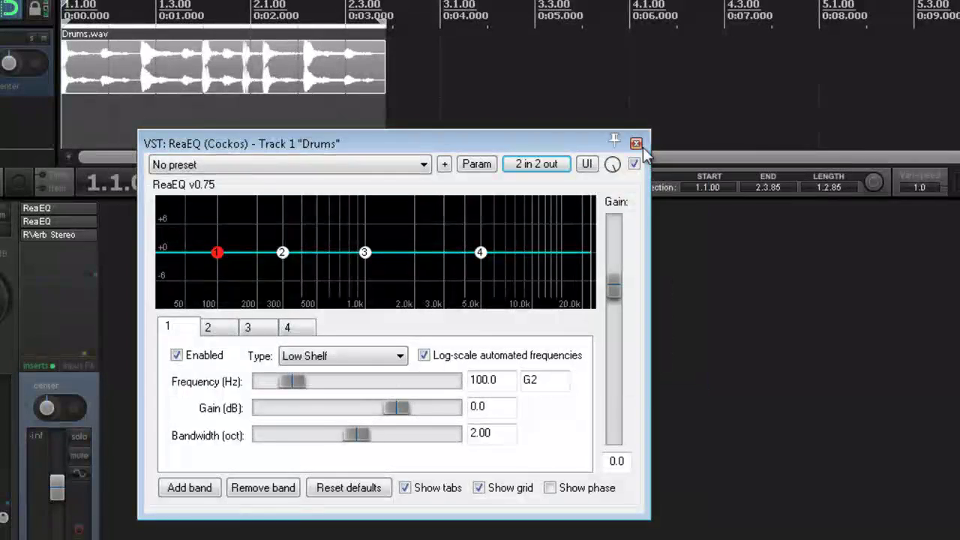
{"action": "left_click", "coordinate": [636, 143]}
Examine the input and output pin connections of RVerb Stereo, leaving its routing as it is.
{"action": "left_click", "coordinate": [60, 237]}
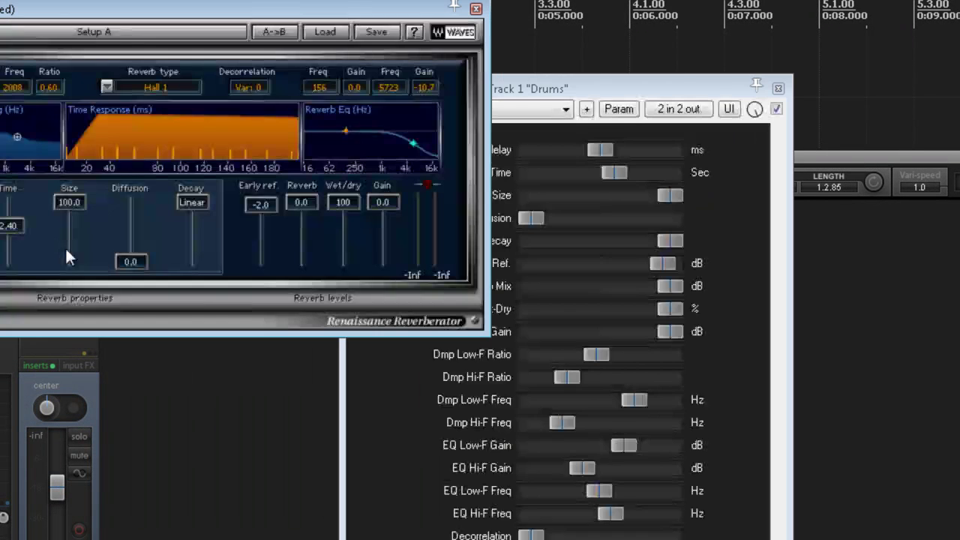
{"action": "left_click", "coordinate": [678, 109]}
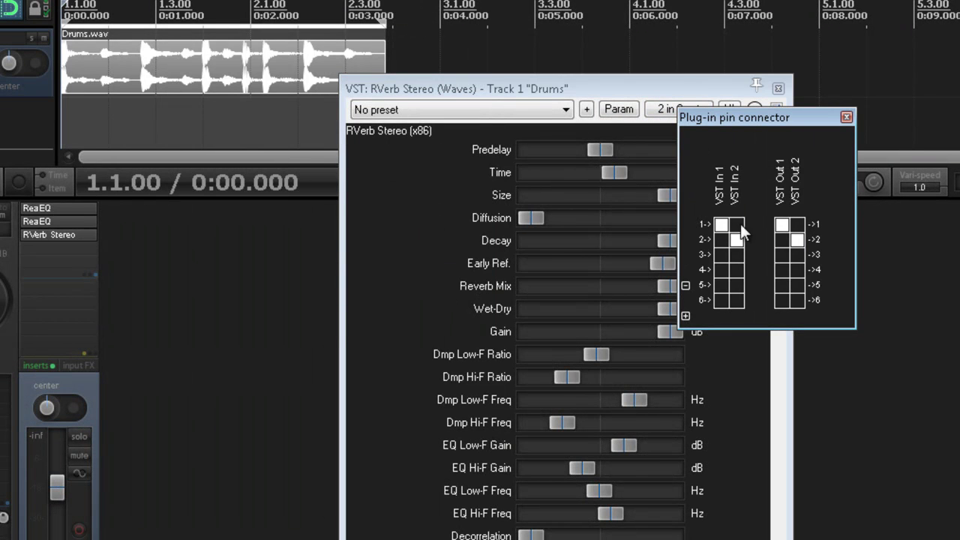
{"action": "left_click", "coordinate": [846, 118]}
{"action": "left_click", "coordinate": [778, 89]}
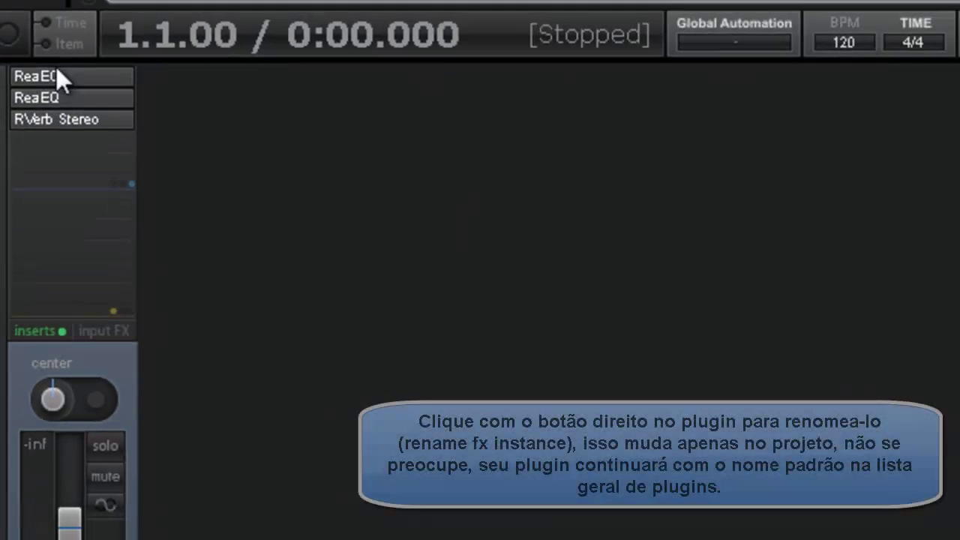
Rename the first ReaEQ instance on the Drums track as "EQ LOW 5 e 6".
{"action": "right_click", "coordinate": [57, 74]}
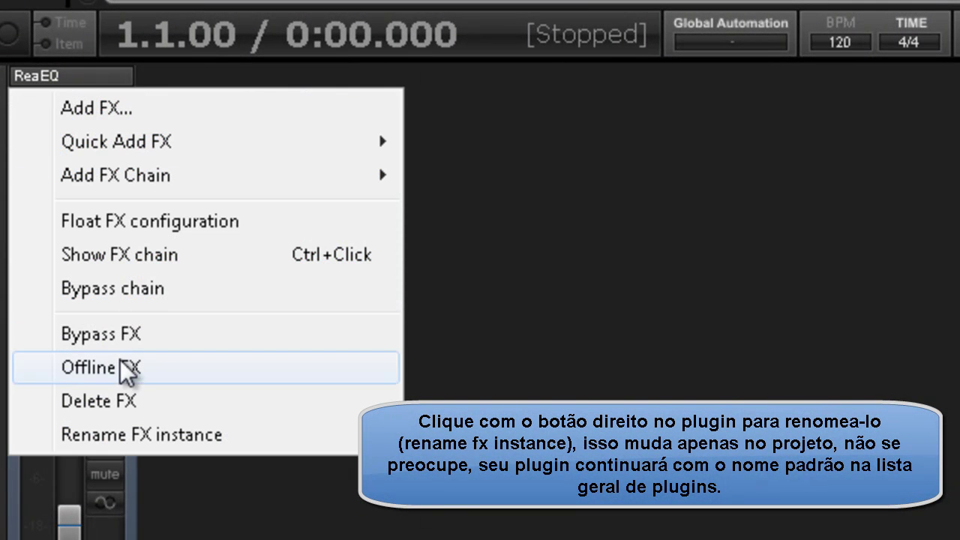
{"action": "left_click", "coordinate": [142, 432]}
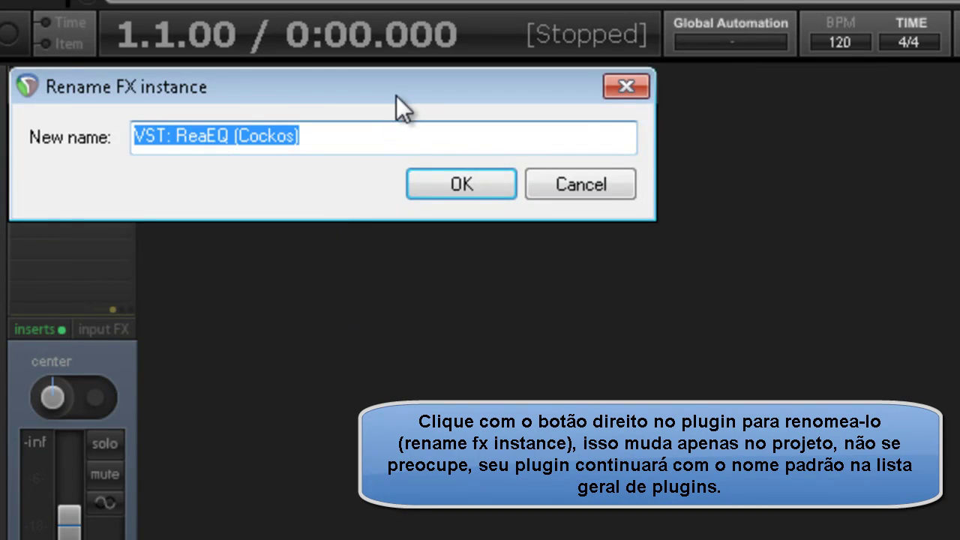
{"action": "left_click_drag", "start_coordinate": [396, 95], "coordinate": [634, 99]}
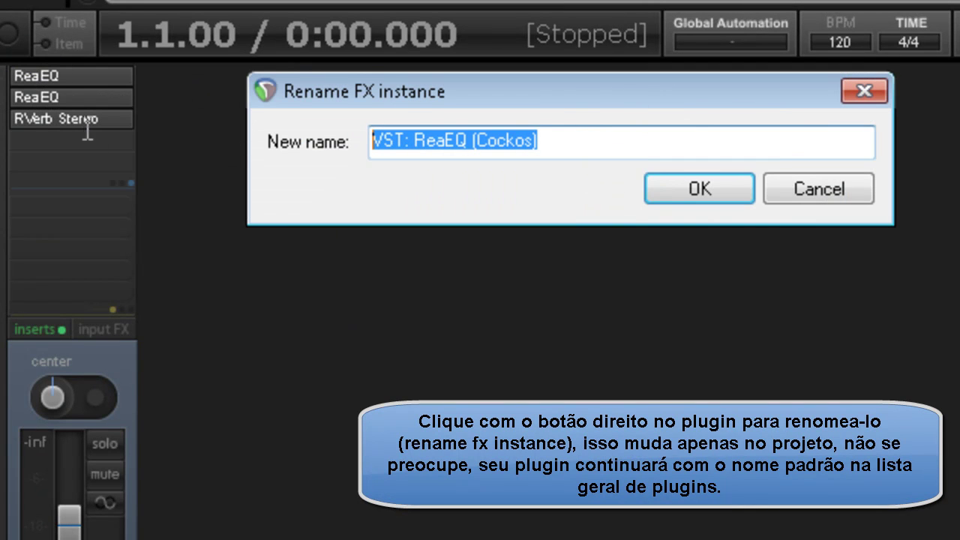
{"action": "type", "text": "EQ LOW 5 e 6"}
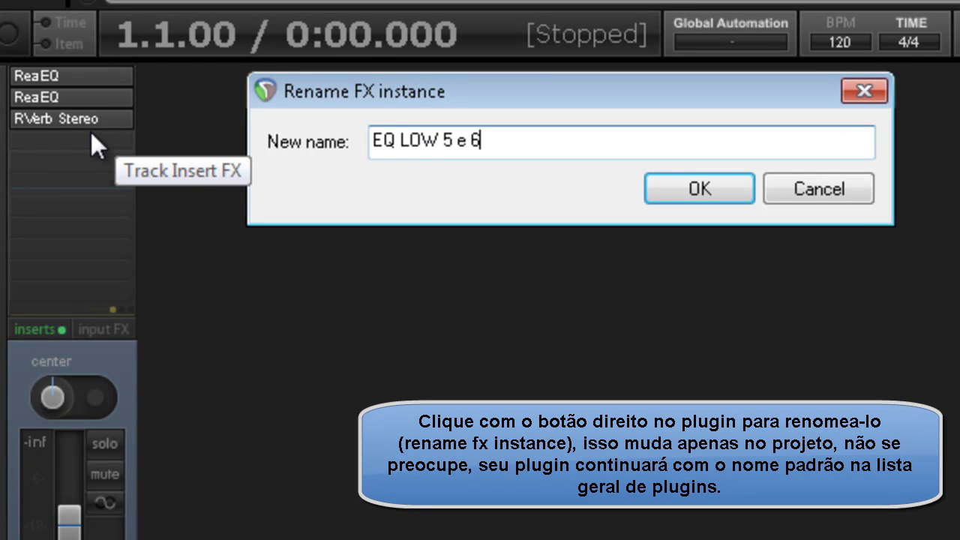
{"action": "key", "text": "Return"}
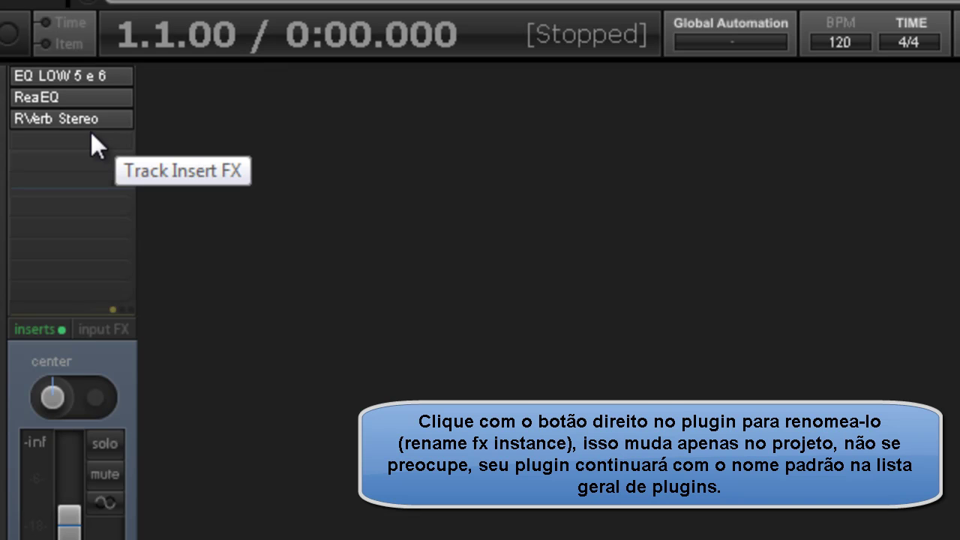
Rename the second ReaEQ instance on the Drums track as "EQ HIGH 3 E 4" and close its window.
{"action": "left_click", "coordinate": [79, 95]}
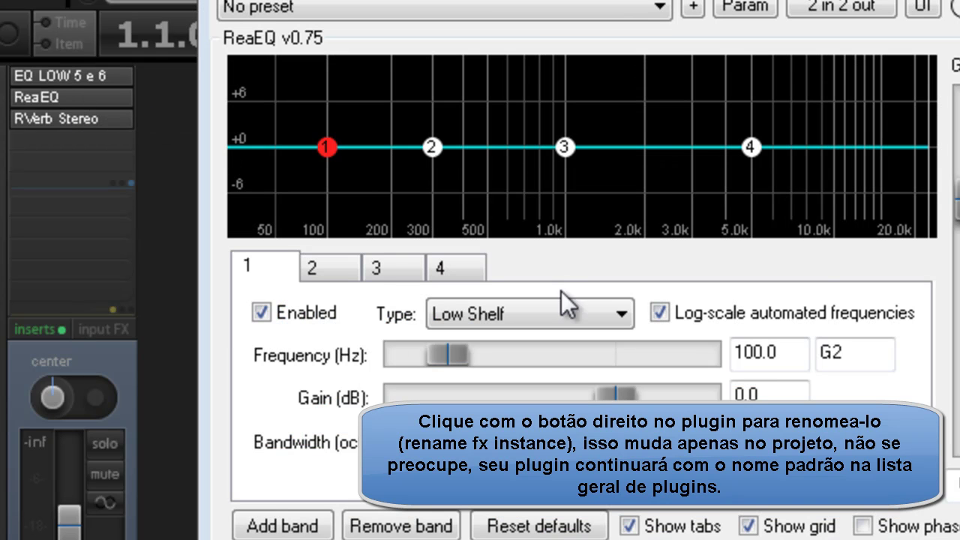
{"action": "right_click", "coordinate": [74, 100]}
{"action": "left_click", "coordinate": [167, 464]}
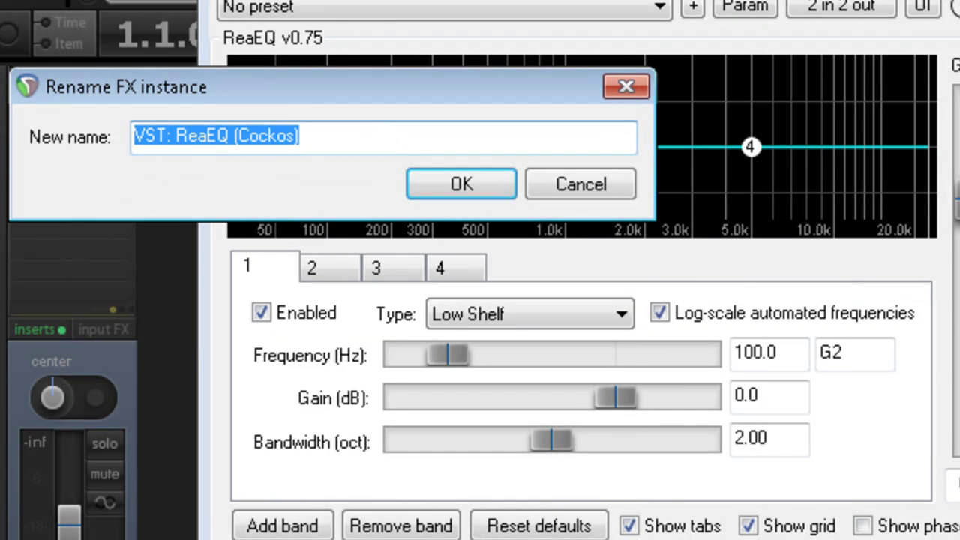
{"action": "type", "text": "EQ"}
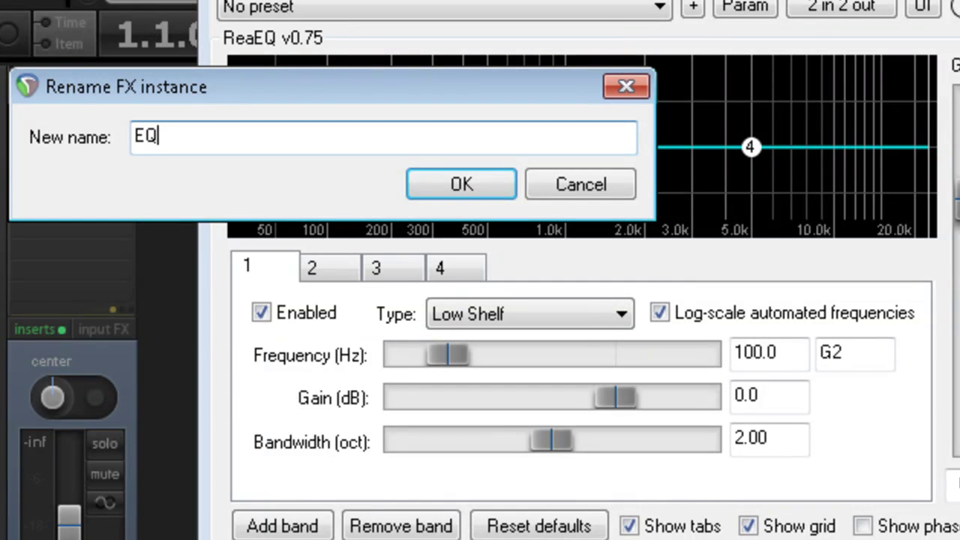
{"action": "type", "text": " HIGH"}
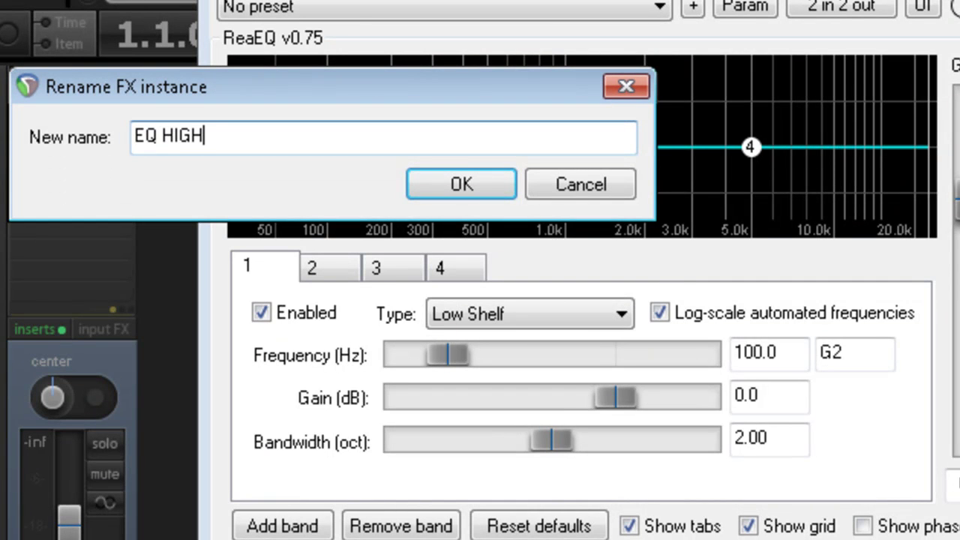
{"action": "type", "text": " 3"}
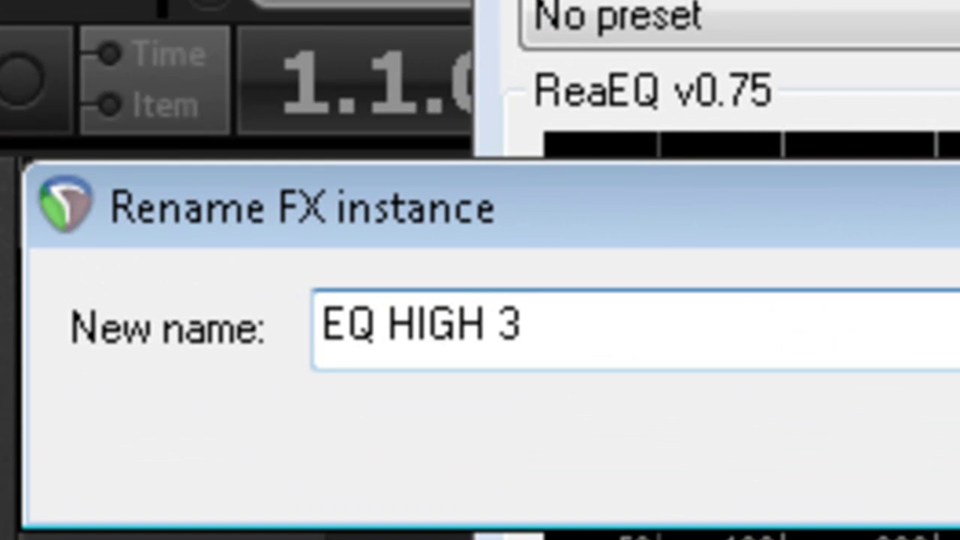
{"action": "type", "text": " E 4"}
{"action": "key", "text": "Return"}
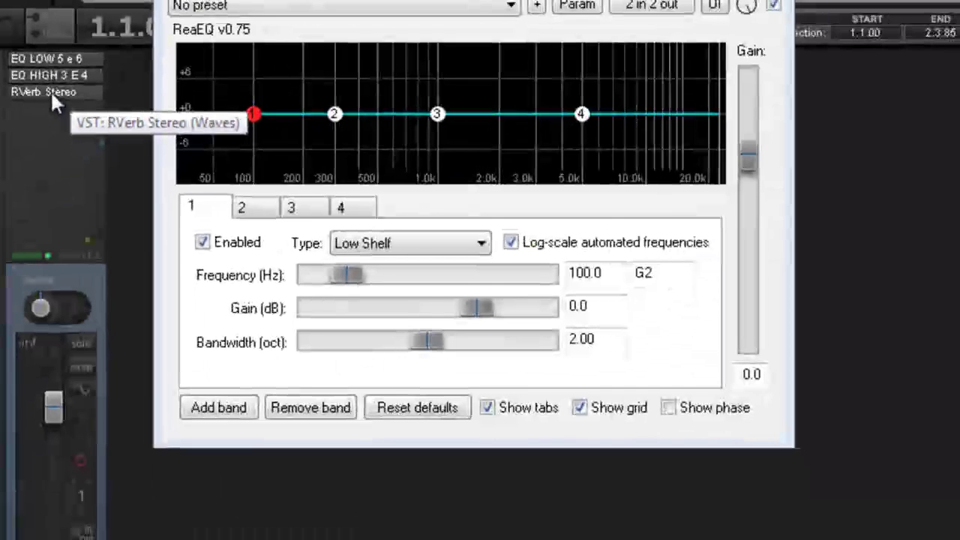
{"action": "right_click", "coordinate": [97, 184]}
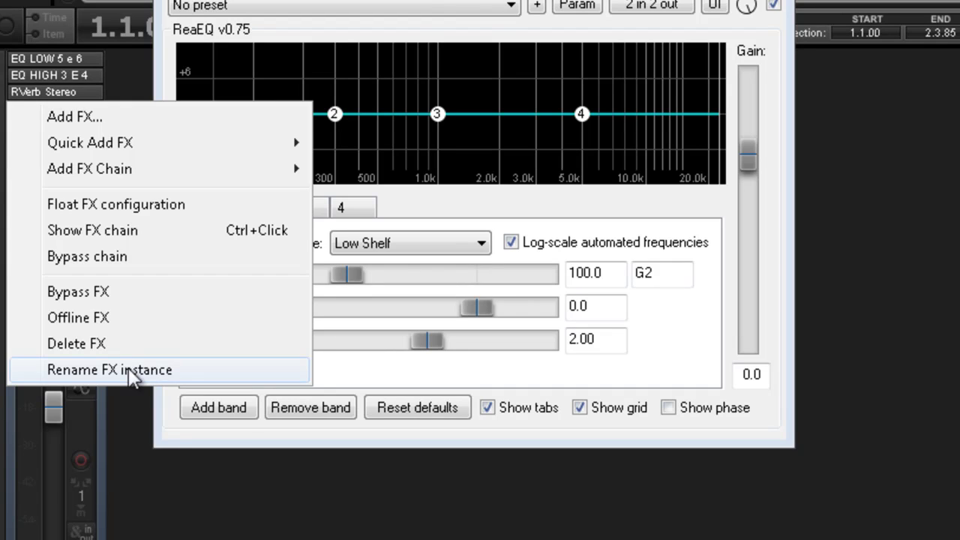
{"action": "key", "text": "Escape"}
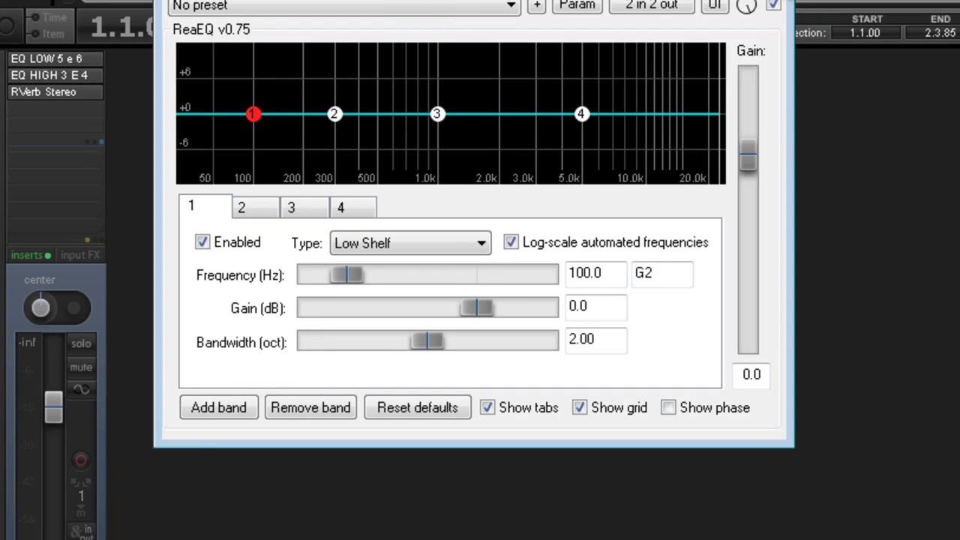
{"action": "key", "text": "Escape"}
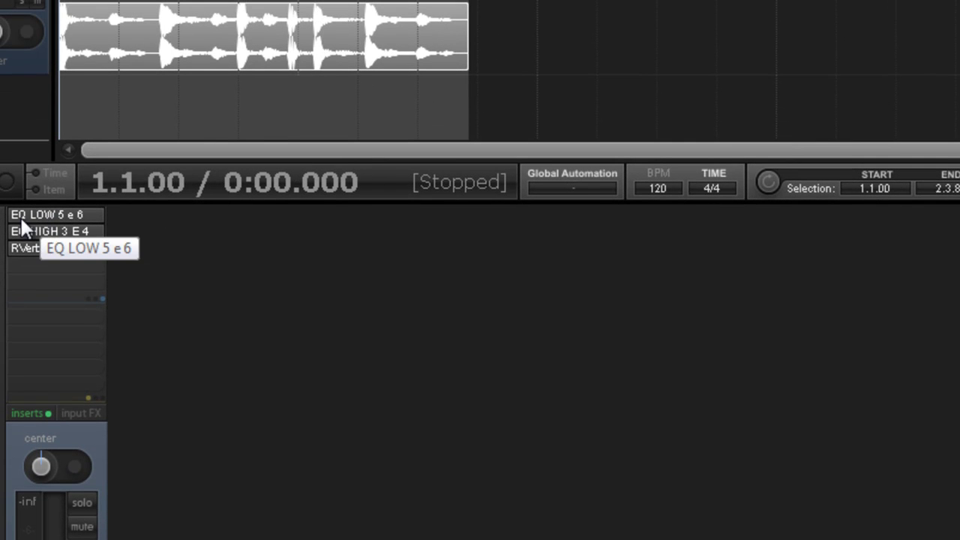
In EQ LOW 5 e 6, change band 1 to a Low Pass filter with its frequency at about 363 Hz.
{"action": "left_click", "coordinate": [37, 215]}
{"action": "mouse_move", "coordinate": [473, 164]}
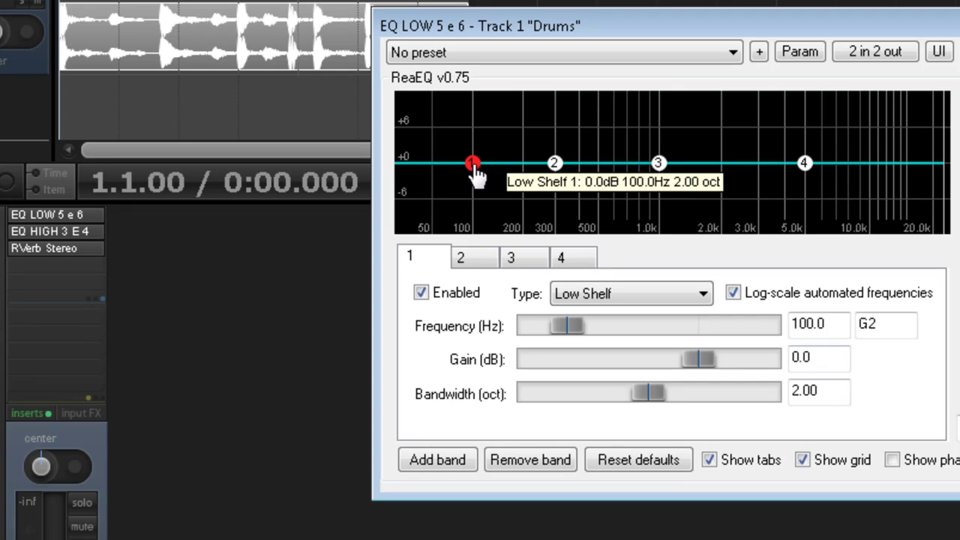
{"action": "left_click", "coordinate": [643, 295]}
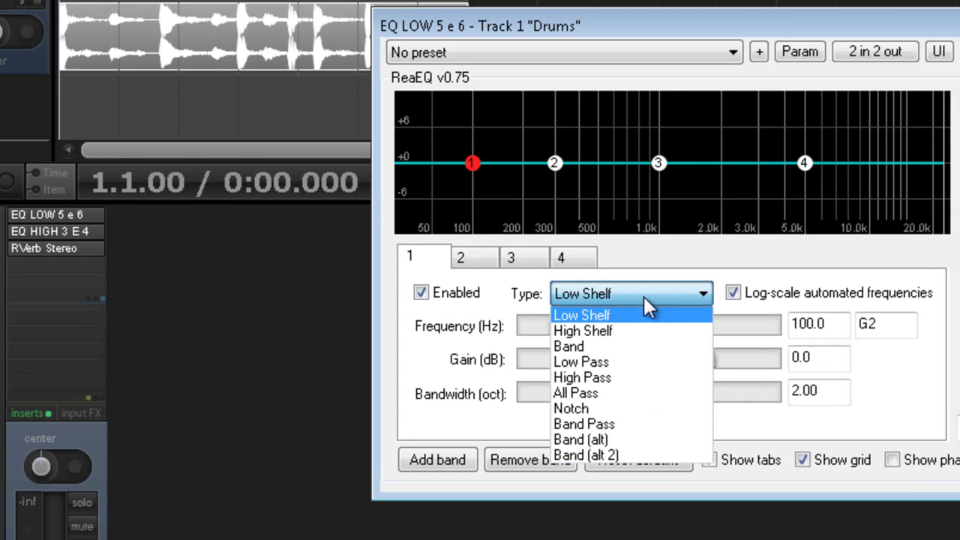
{"action": "left_click", "coordinate": [582, 365]}
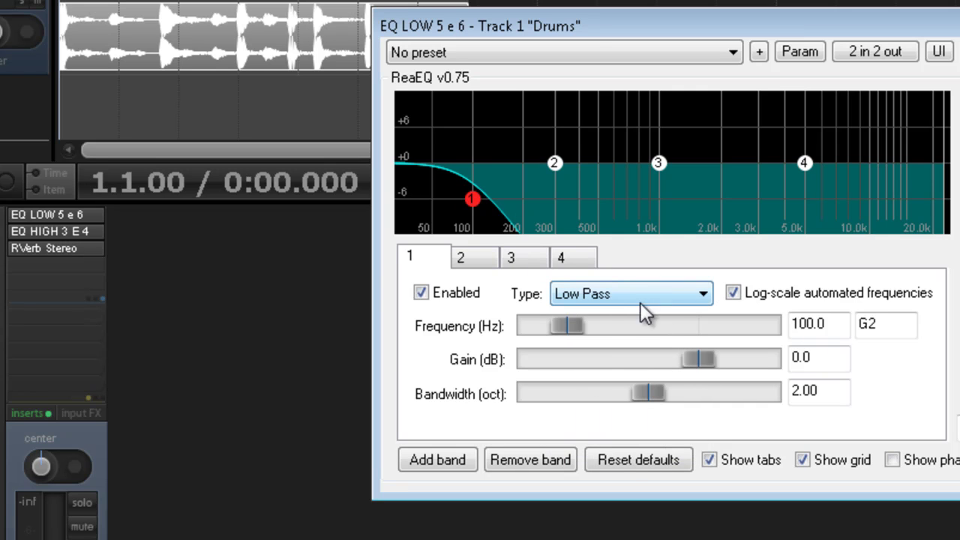
{"action": "left_click_drag", "start_coordinate": [556, 327], "coordinate": [597, 330]}
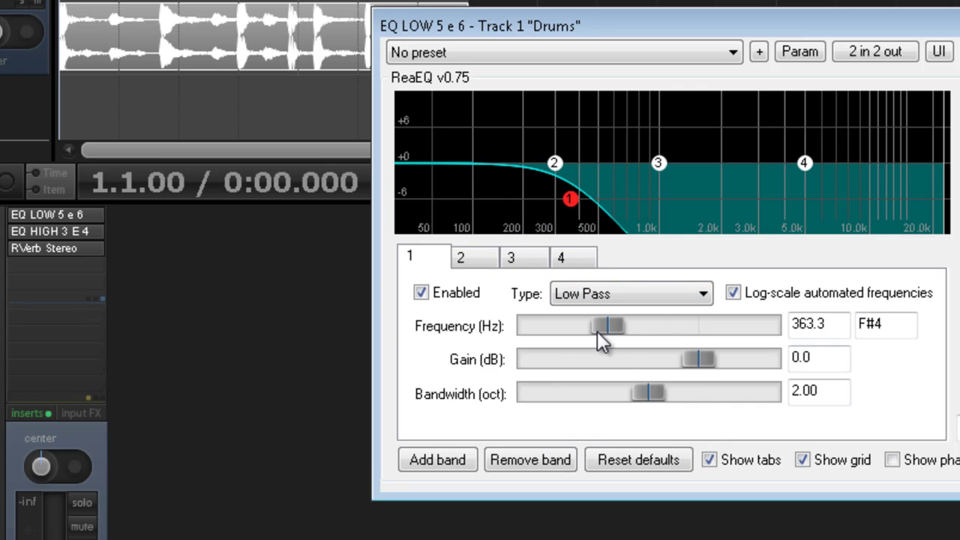
{"action": "key", "text": "Escape"}
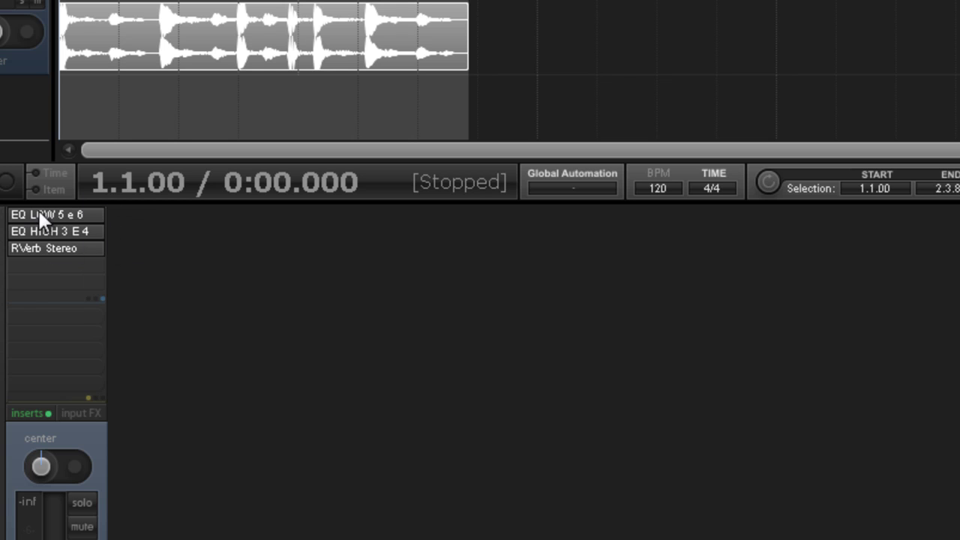
In EQ HIGH 3 E 4, change band 4 to a High Pass filter and close the plugin window.
{"action": "left_click", "coordinate": [61, 232]}
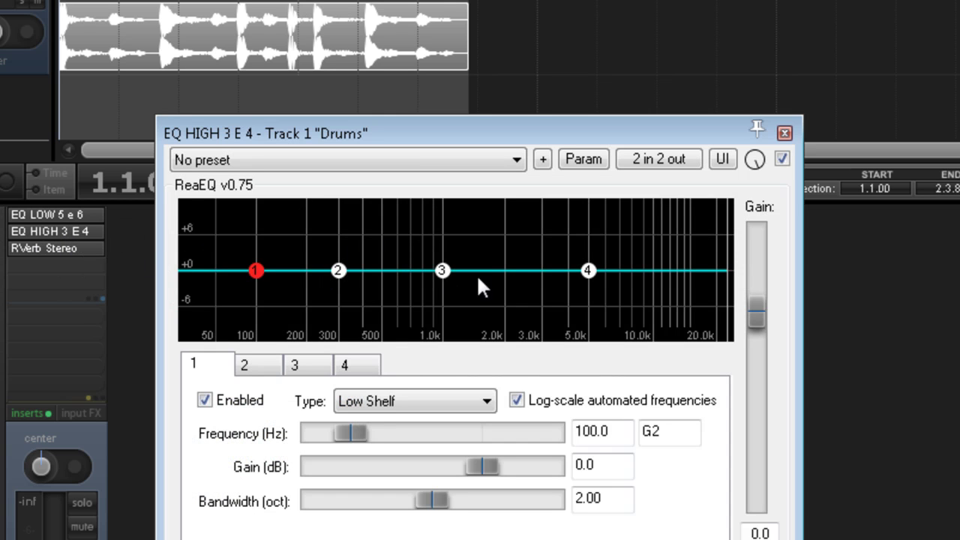
{"action": "left_click", "coordinate": [371, 358]}
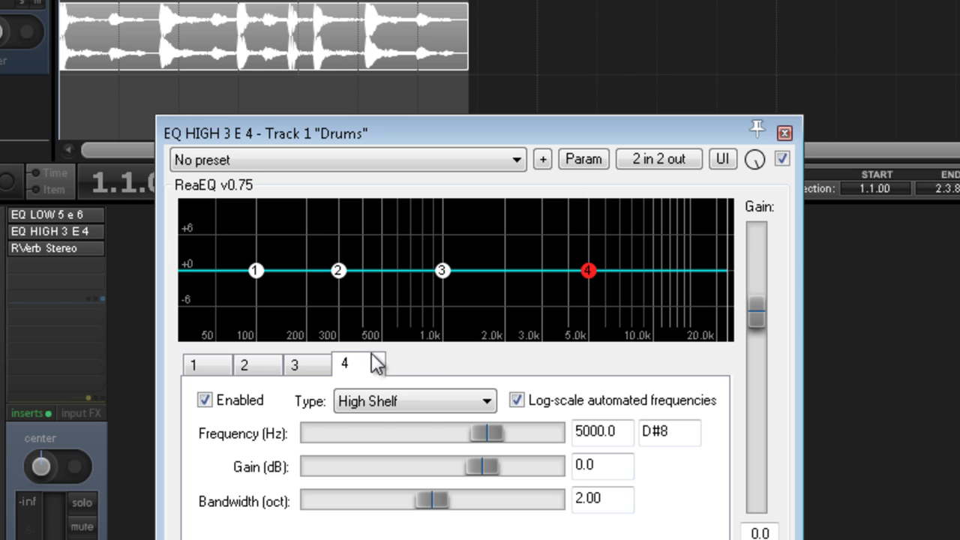
{"action": "left_click", "coordinate": [424, 404]}
{"action": "left_click", "coordinate": [417, 482]}
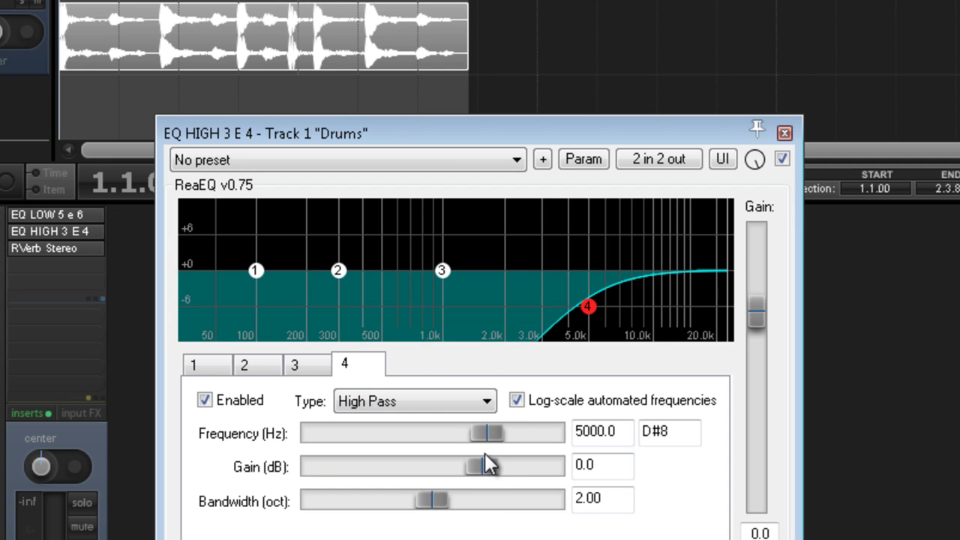
{"action": "left_click", "coordinate": [784, 134]}
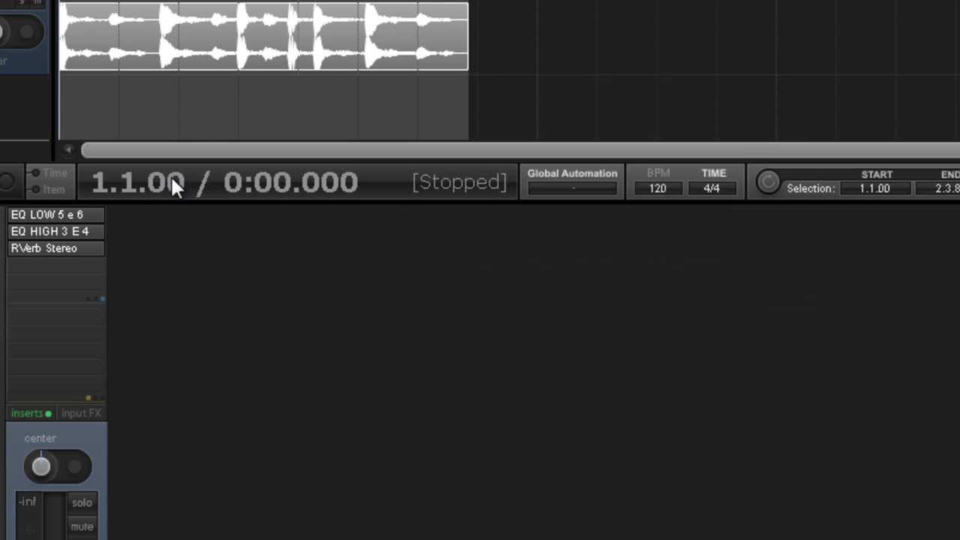
Review the RVerb Stereo reverb settings, leaving them as they are.
{"action": "left_click", "coordinate": [33, 249]}
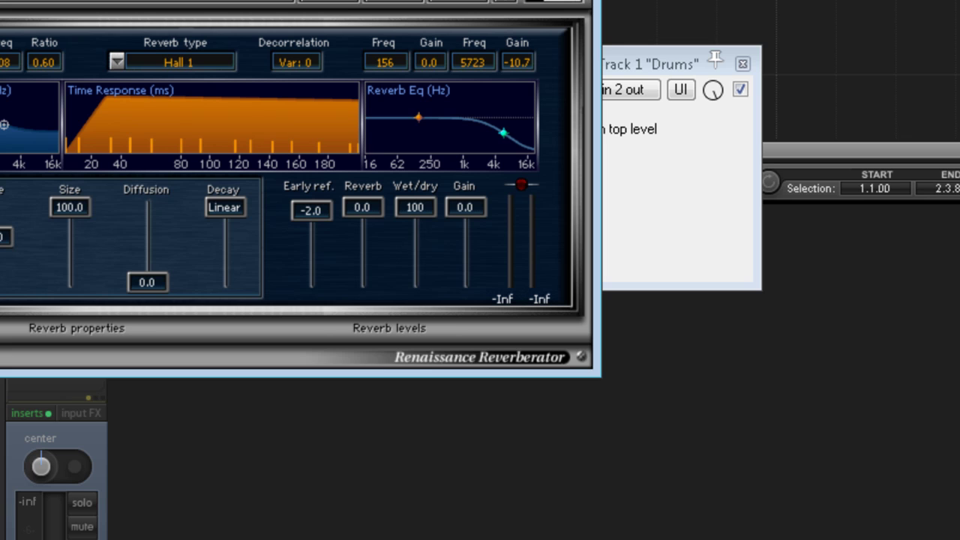
{"action": "left_click", "coordinate": [688, 54]}
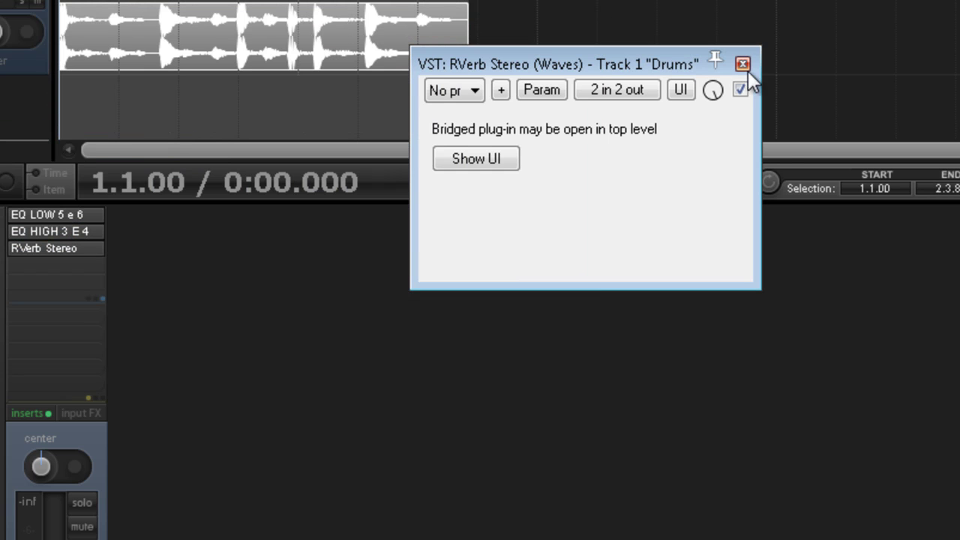
{"action": "left_click", "coordinate": [742, 64]}
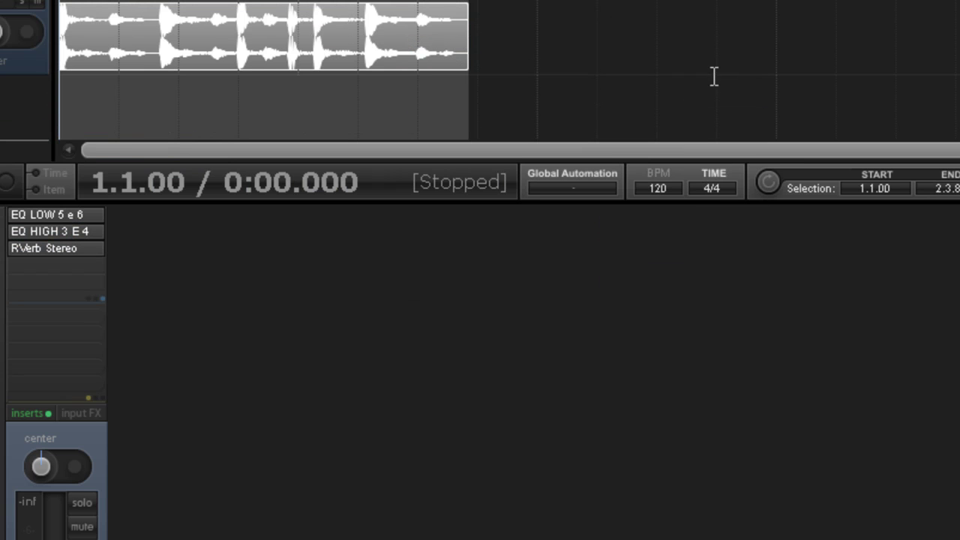
Add the recently used JS: IX/Mixer_8xS-1xS plugin after RVerb Stereo on the Drums track.
{"action": "right_click", "coordinate": [53, 270]}
{"action": "mouse_move", "coordinate": [161, 328]}
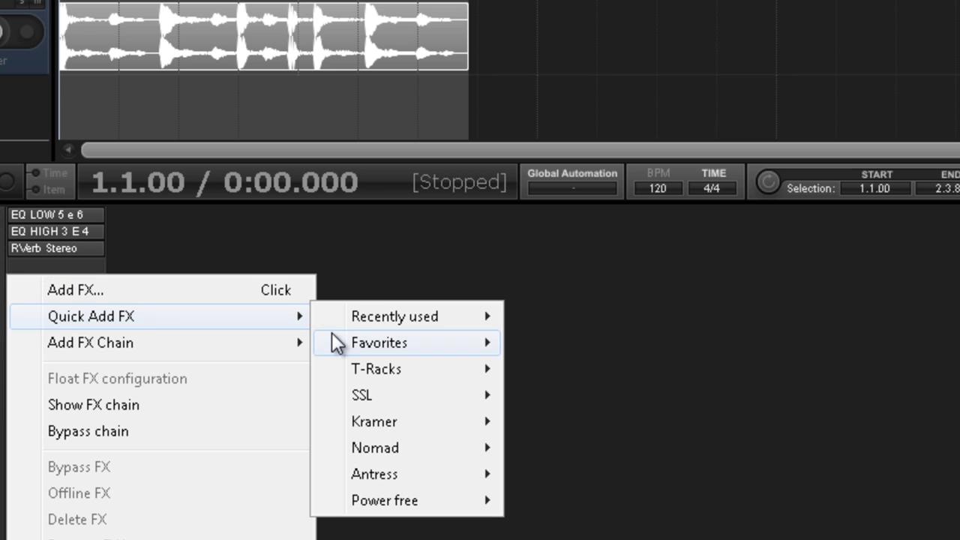
{"action": "mouse_move", "coordinate": [358, 323]}
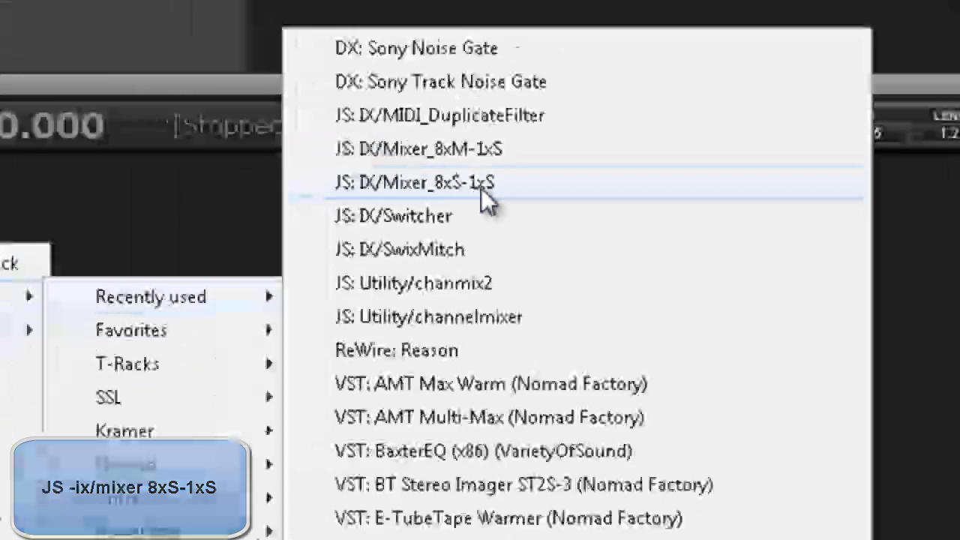
{"action": "left_click", "coordinate": [481, 187]}
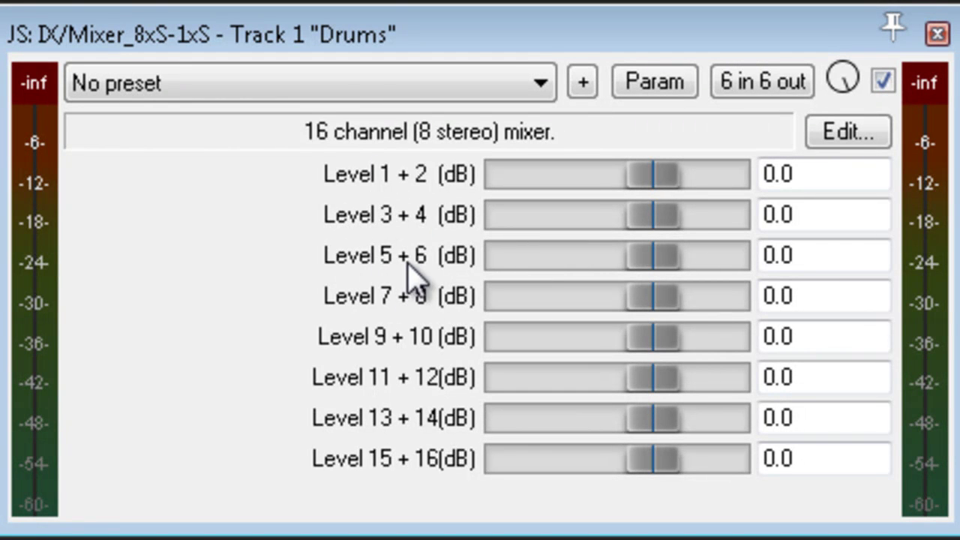
In the 8-stereo mixer, lower the levels of the unused channel pairs from 7 + 8 through 15 + 16 to -60 dB.
{"action": "left_click_drag", "start_coordinate": [659, 309], "coordinate": [435, 334]}
{"action": "left_click_drag", "start_coordinate": [641, 339], "coordinate": [486, 351]}
{"action": "left_click_drag", "start_coordinate": [660, 379], "coordinate": [484, 393]}
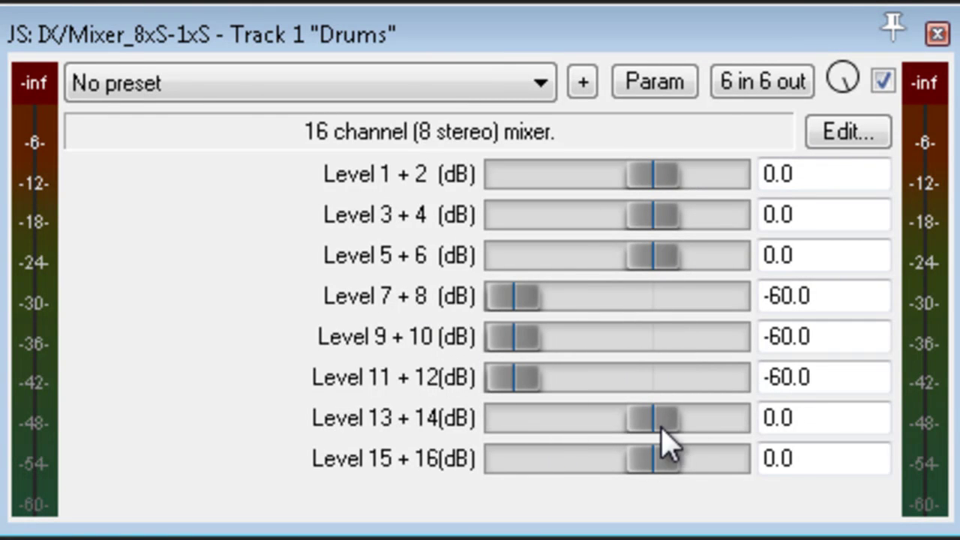
{"action": "left_click_drag", "start_coordinate": [658, 424], "coordinate": [442, 453]}
{"action": "left_click_drag", "start_coordinate": [654, 467], "coordinate": [446, 486]}
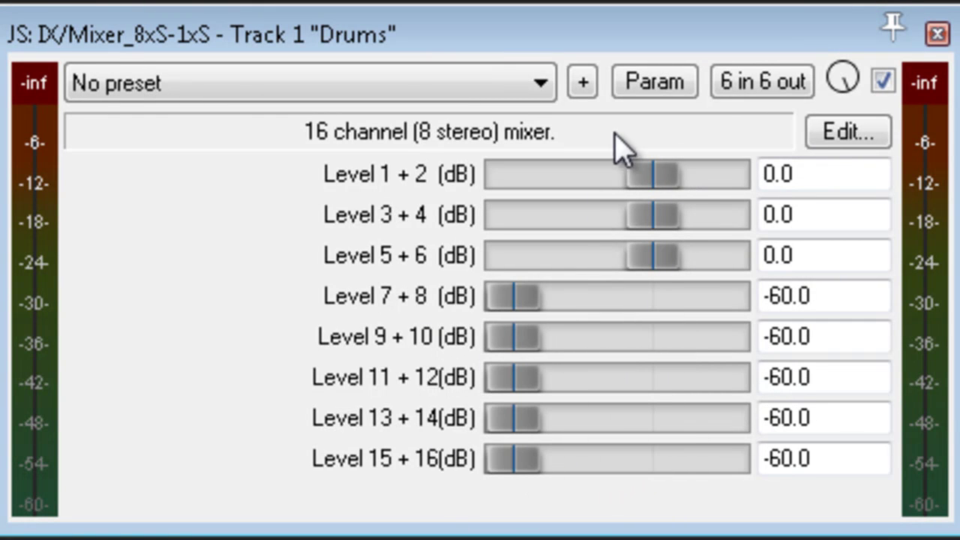
Lower the mixer levels to about -51.7 dB for channels 1 + 2, -51.8 dB for 3 + 4 and -50.9 dB for 5 + 6.
{"action": "left_click_drag", "start_coordinate": [654, 257], "coordinate": [585, 258]}
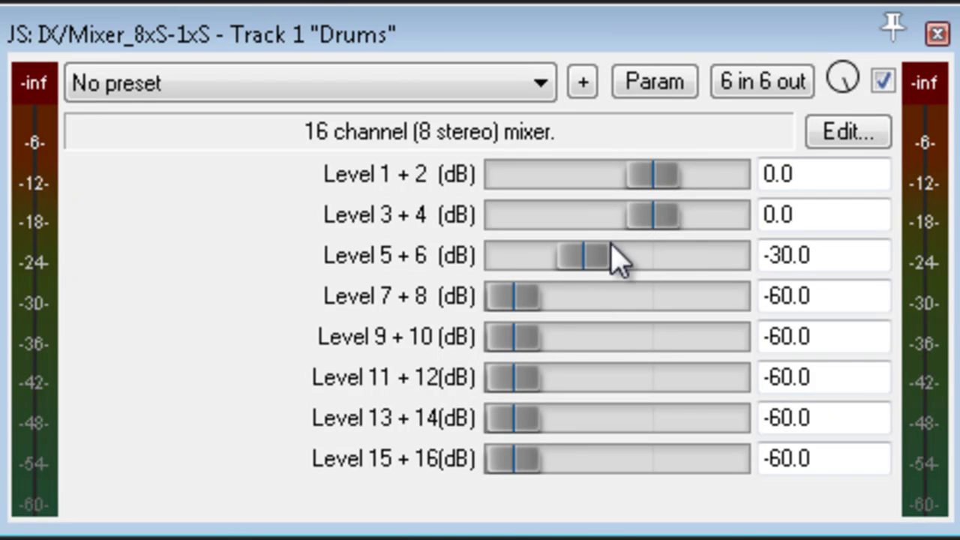
{"action": "left_click_drag", "start_coordinate": [662, 225], "coordinate": [579, 273]}
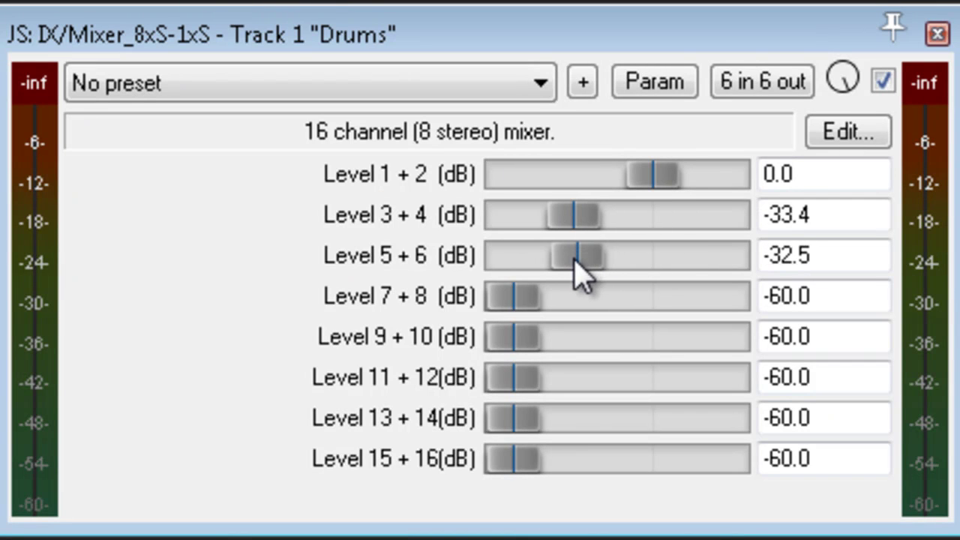
{"action": "left_click_drag", "start_coordinate": [645, 182], "coordinate": [570, 197]}
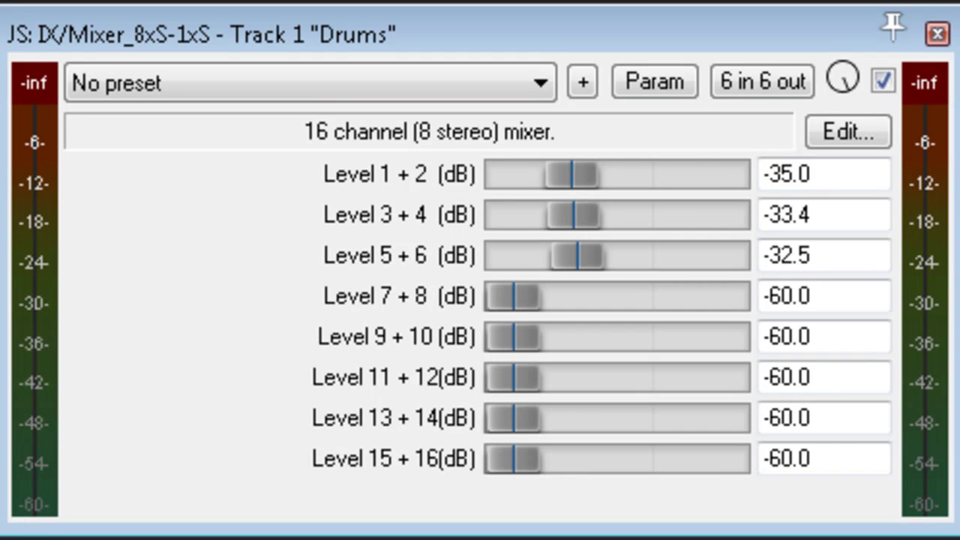
{"action": "left_click_drag", "start_coordinate": [597, 254], "coordinate": [536, 231]}
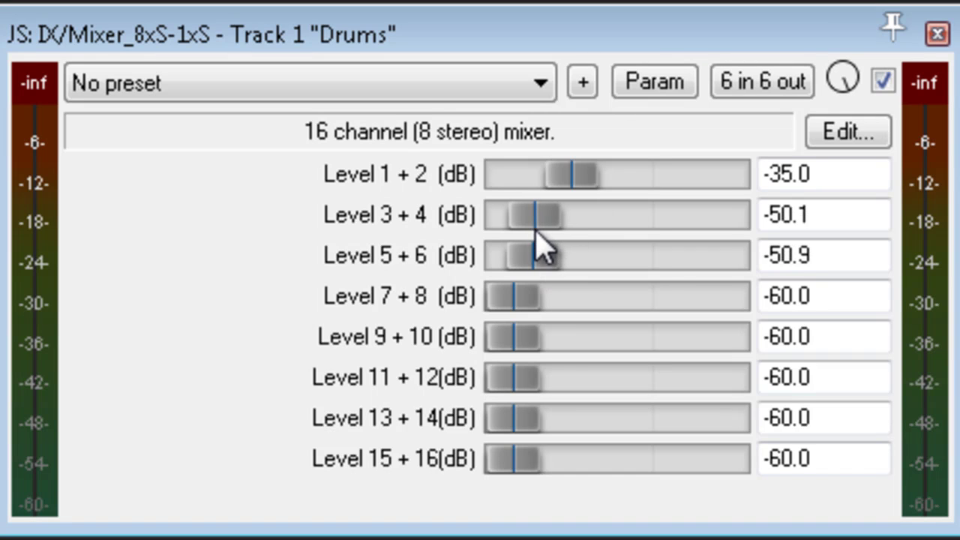
{"action": "left_click_drag", "start_coordinate": [558, 175], "coordinate": [516, 187]}
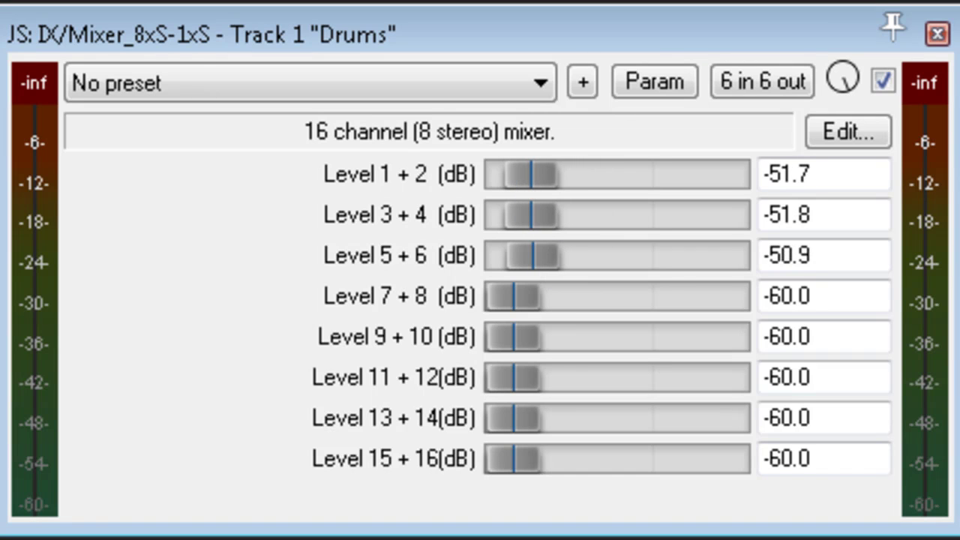
Play the drums and balance the mixer at about -34.3 dB for channels 1 + 2, -18.6 dB for 3 + 4 and -13.6 dB for 5 + 6.
{"action": "key", "text": "space"}
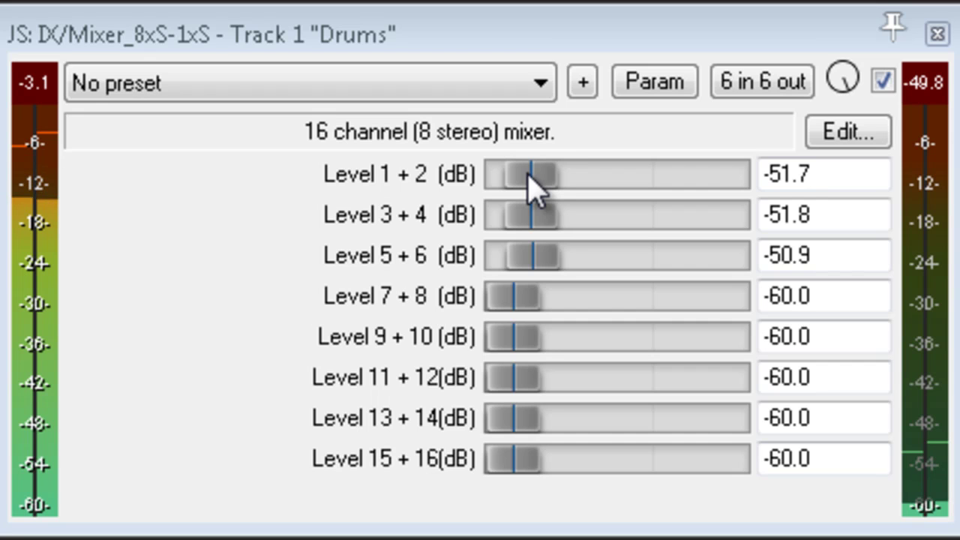
{"action": "left_click_drag", "start_coordinate": [527, 176], "coordinate": [623, 202]}
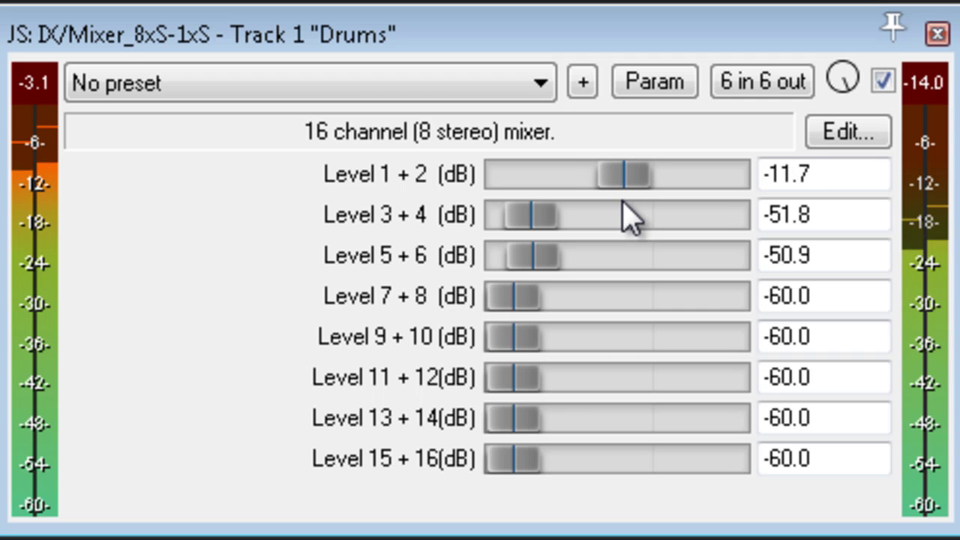
{"action": "left_click_drag", "start_coordinate": [630, 218], "coordinate": [617, 273]}
{"action": "left_click_drag", "start_coordinate": [605, 229], "coordinate": [615, 229]}
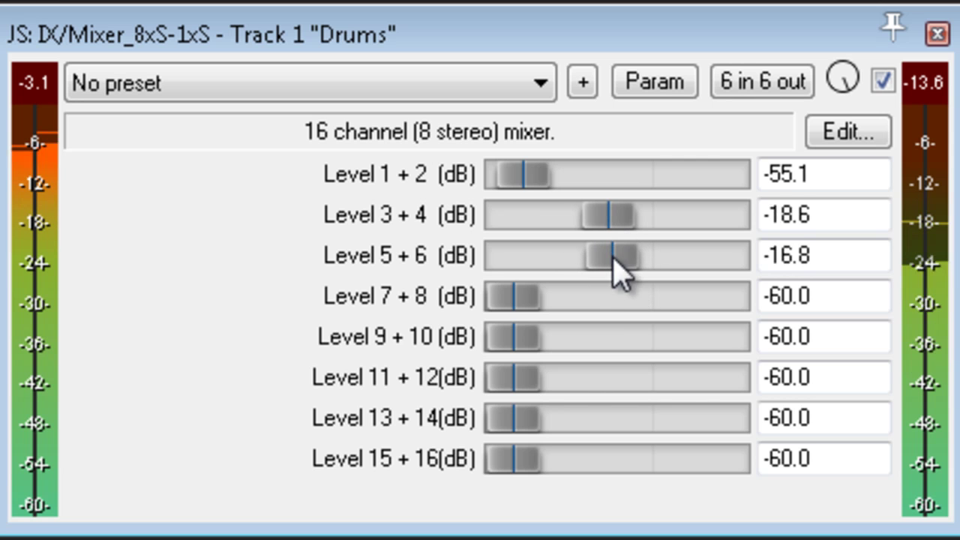
{"action": "left_click_drag", "start_coordinate": [619, 274], "coordinate": [627, 274]}
{"action": "left_click_drag", "start_coordinate": [540, 177], "coordinate": [574, 193]}
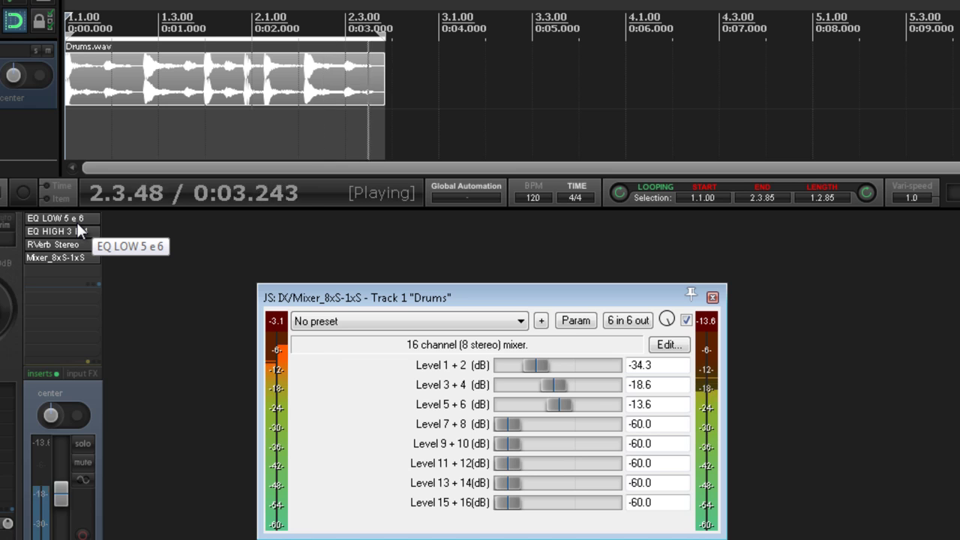
Open the EQ LOW 5 e 6 settings and place them side by side with the 8-stereo mixer.
{"action": "left_click", "coordinate": [77, 222]}
{"action": "left_click_drag", "start_coordinate": [694, 71], "coordinate": [847, 79]}
{"action": "left_click_drag", "start_coordinate": [412, 296], "coordinate": [157, 195]}
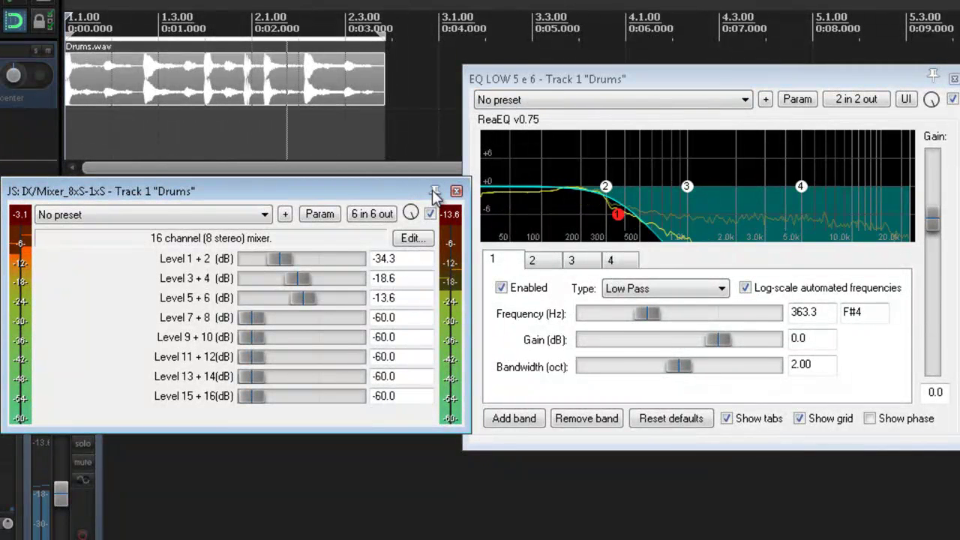
{"action": "left_click", "coordinate": [557, 86]}
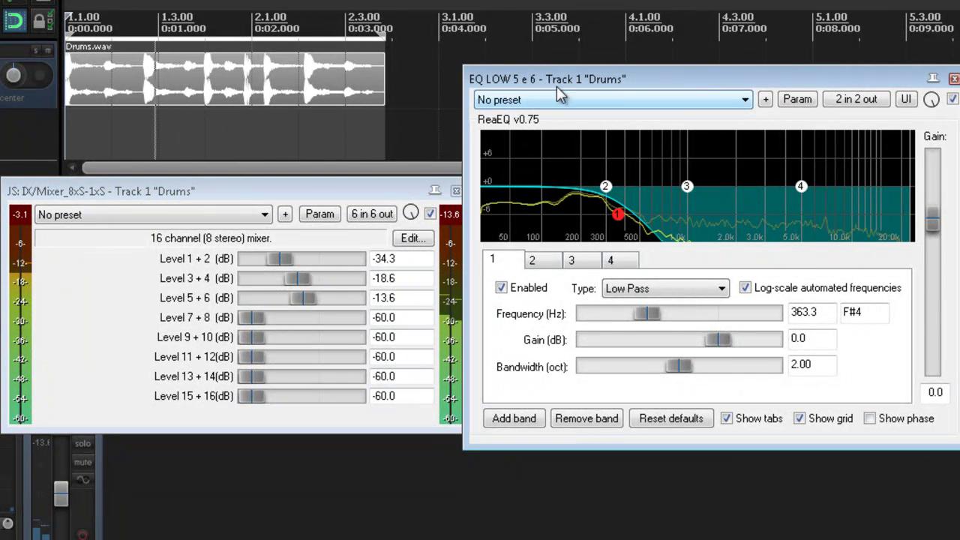
Set the mixer levels to about -11.1 dB for channels 3 + 4 and -60 dB for 1 + 2 and 5 + 6.
{"action": "left_click_drag", "start_coordinate": [297, 296], "coordinate": [309, 278]}
{"action": "double_click", "coordinate": [291, 297]}
{"action": "double_click", "coordinate": [283, 257]}
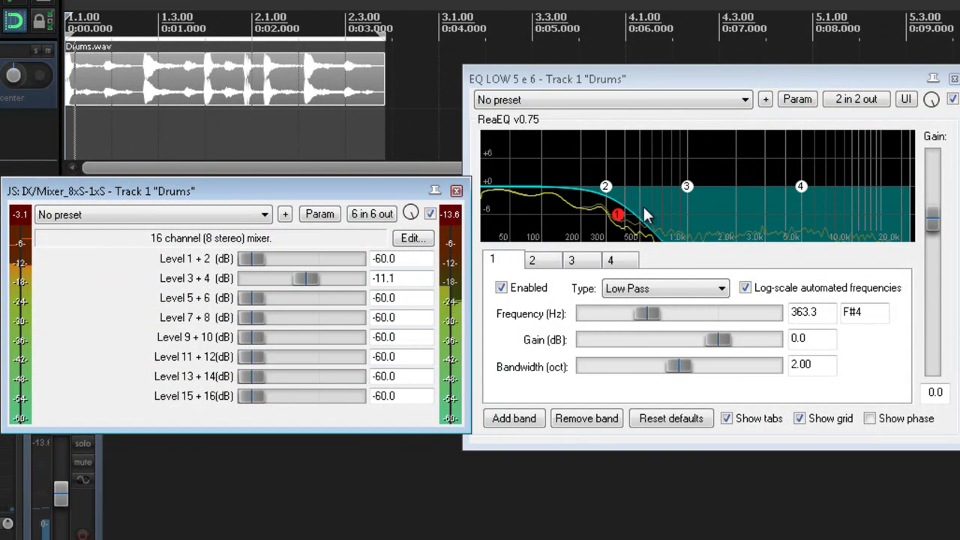
Raise mixer channels 5 + 6 to about -13.4 dB and set the EQ LOW low-pass frequency to about 468.3 Hz.
{"action": "mouse_move", "coordinate": [621, 216]}
{"action": "left_mouse_down"}
{"action": "mouse_move", "coordinate": [878, 215]}
{"action": "mouse_move", "coordinate": [518, 218]}
{"action": "mouse_move", "coordinate": [922, 217]}
{"action": "mouse_move", "coordinate": [582, 219]}
{"action": "mouse_move", "coordinate": [835, 219]}
{"action": "mouse_move", "coordinate": [584, 219]}
{"action": "mouse_move", "coordinate": [780, 215]}
{"action": "mouse_move", "coordinate": [605, 225]}
{"action": "left_mouse_up"}
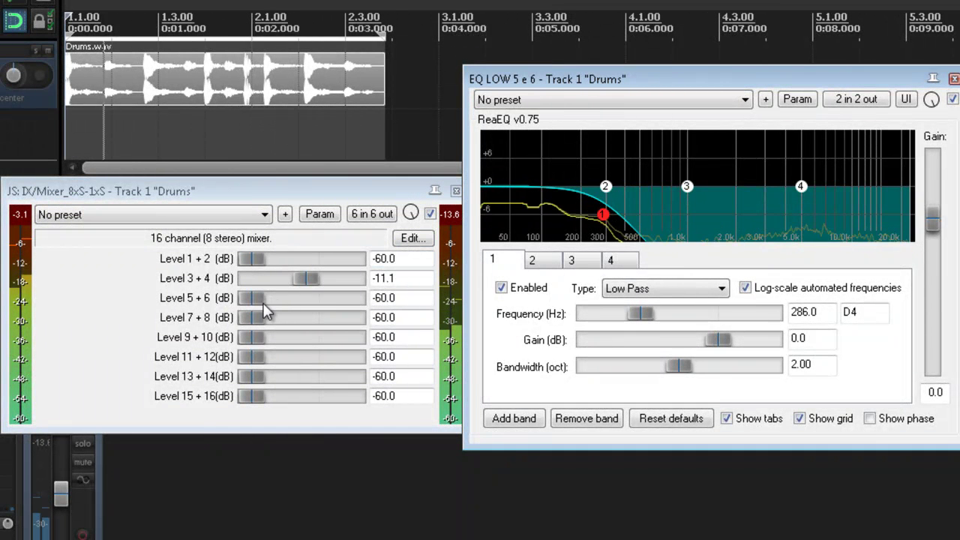
{"action": "left_click_drag", "start_coordinate": [257, 303], "coordinate": [307, 316]}
{"action": "left_click_drag", "start_coordinate": [604, 219], "coordinate": [641, 244]}
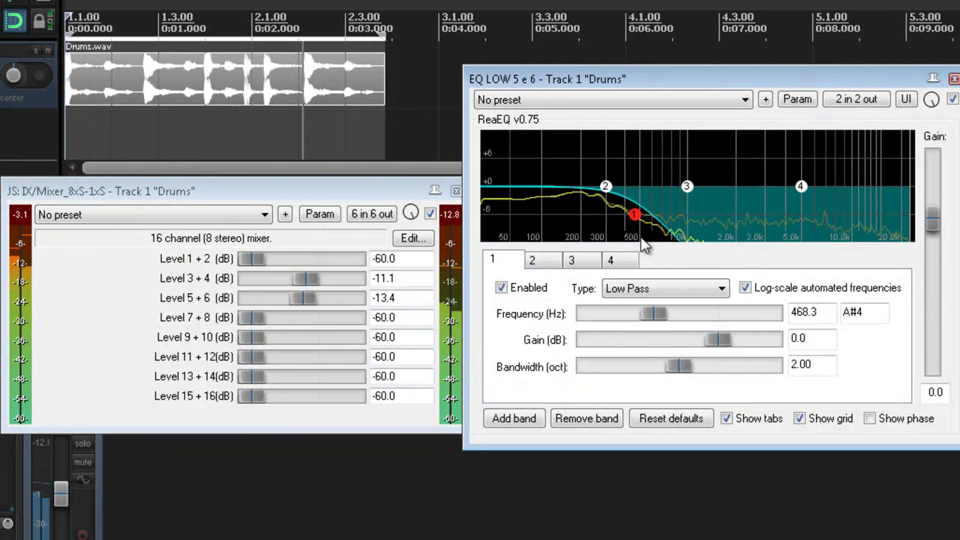
{"action": "left_click", "coordinate": [953, 79]}
{"action": "left_click", "coordinate": [456, 190]}
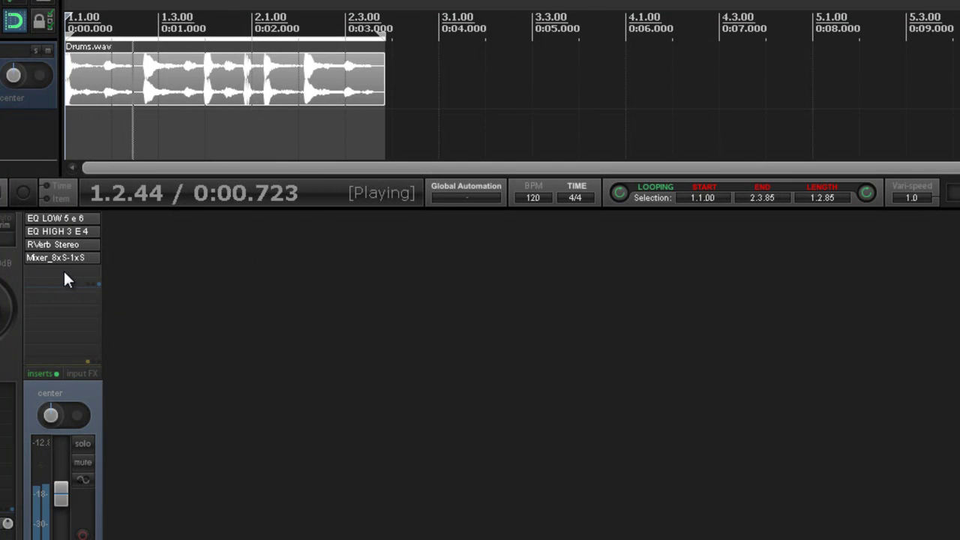
{"action": "key", "text": "space"}
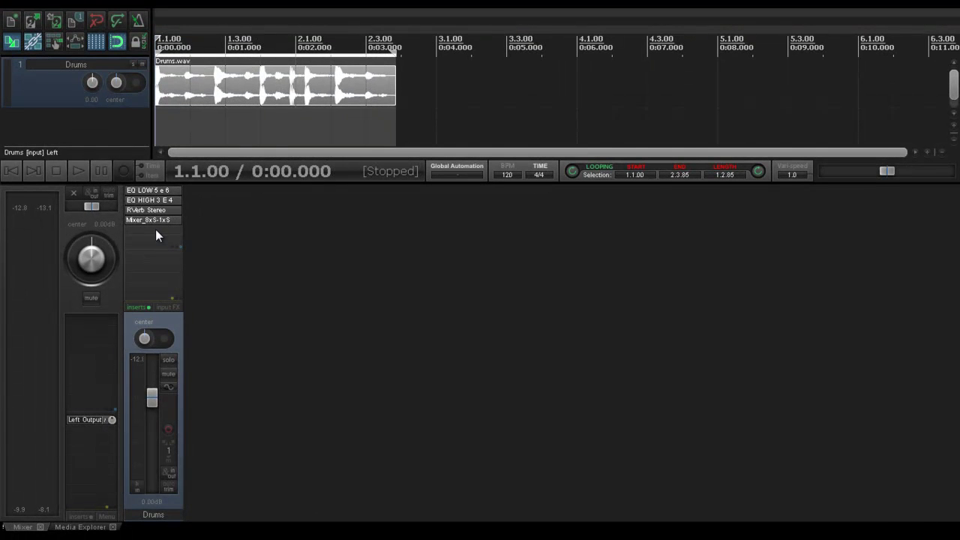
{"action": "right_click", "coordinate": [155, 237]}
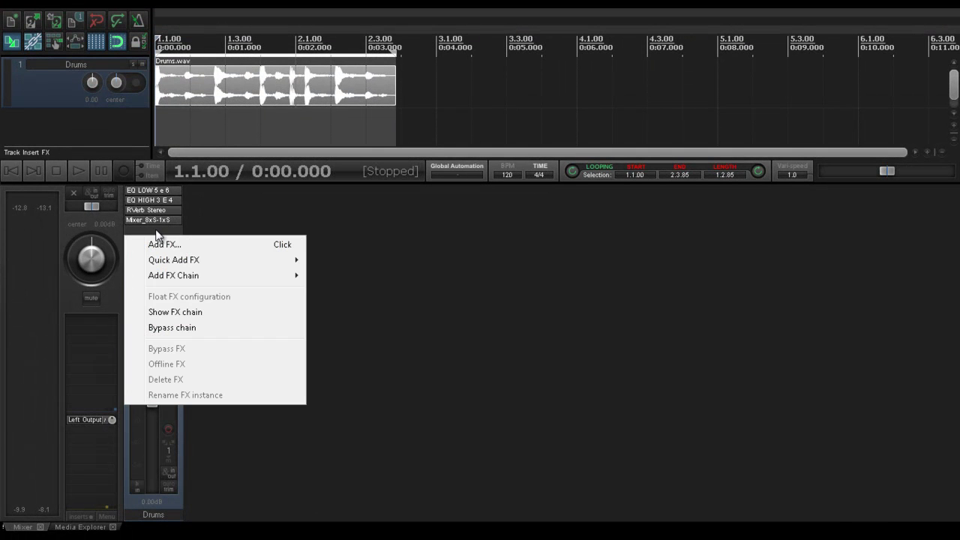
{"action": "mouse_move", "coordinate": [182, 261]}
{"action": "mouse_move", "coordinate": [338, 279]}
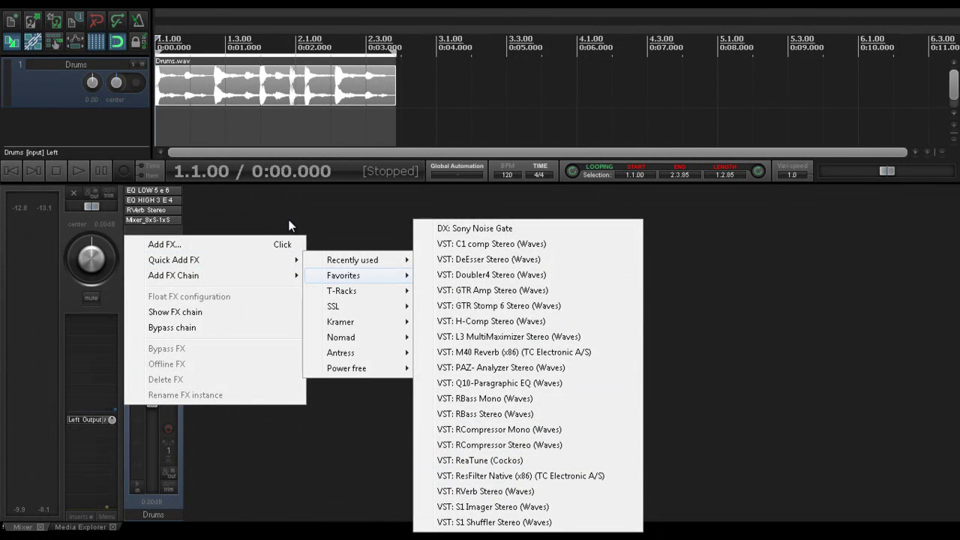
{"action": "key", "text": "Escape"}
{"action": "key", "text": "Escape"}
{"action": "key", "text": "Escape"}
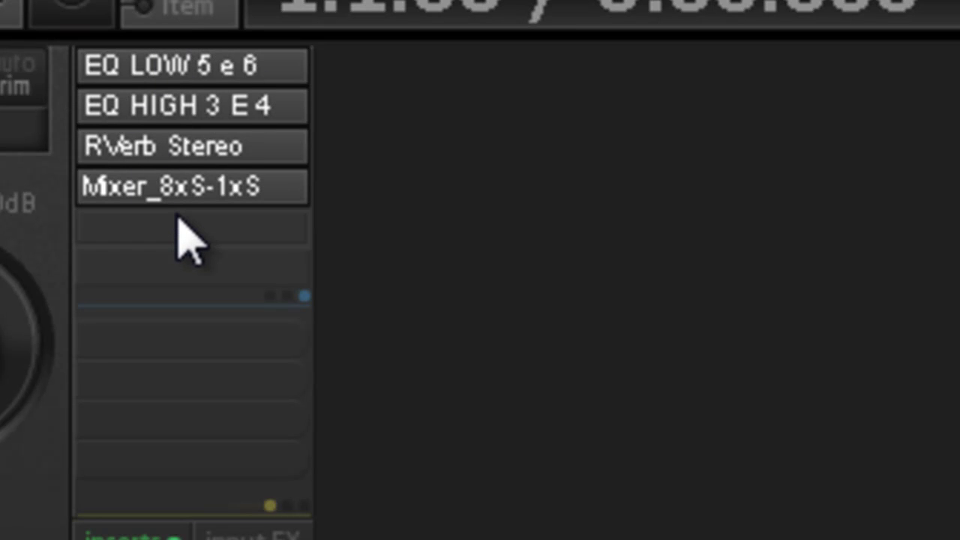
Add the favorite VST RCompressor Stereo (Waves) after the mixer plugin on the Drums track and close its windows.
{"action": "right_click", "coordinate": [161, 225]}
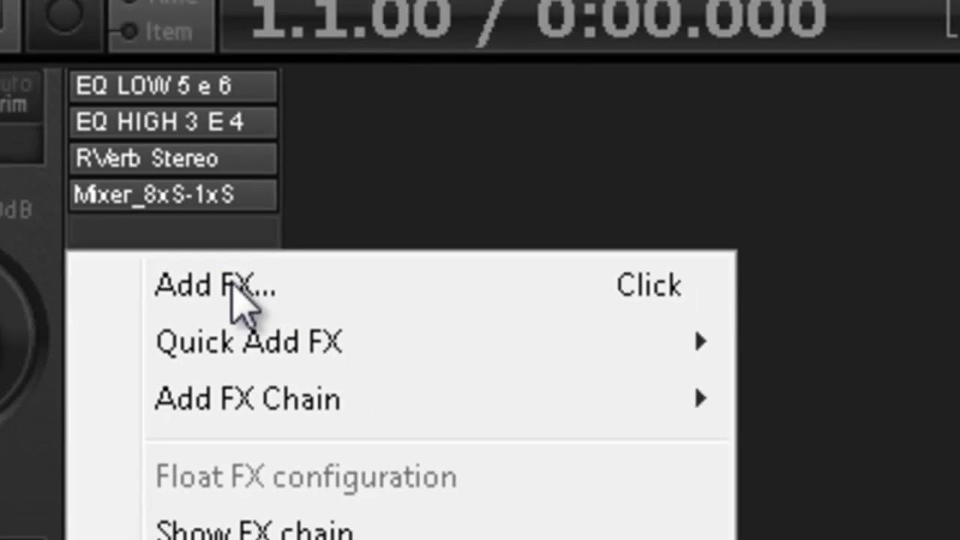
{"action": "mouse_move", "coordinate": [247, 341]}
{"action": "mouse_move", "coordinate": [956, 424]}
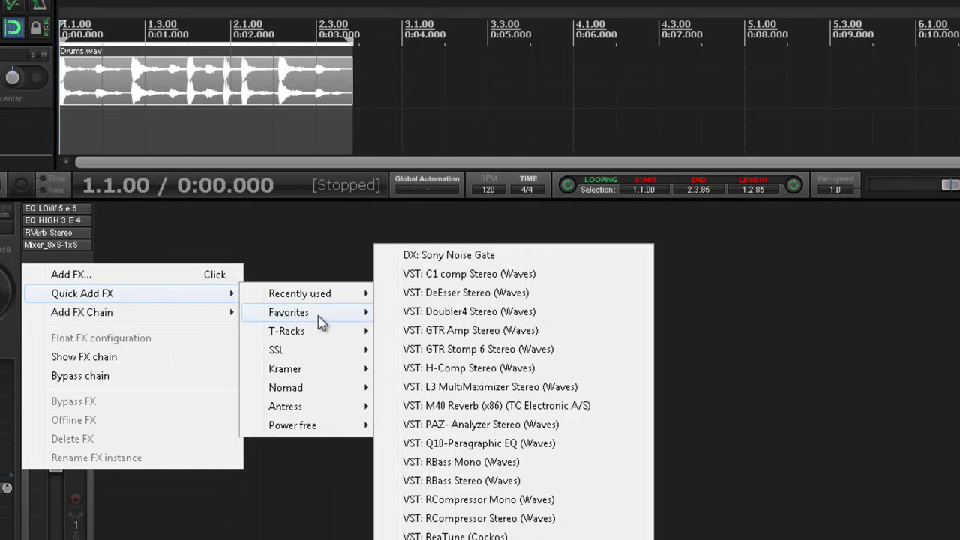
{"action": "left_click", "coordinate": [499, 521]}
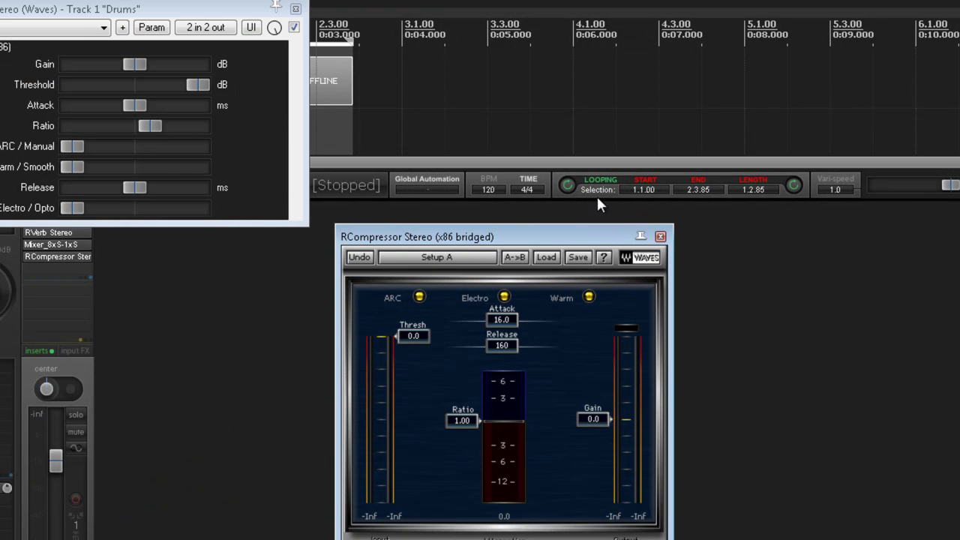
{"action": "left_click", "coordinate": [295, 9]}
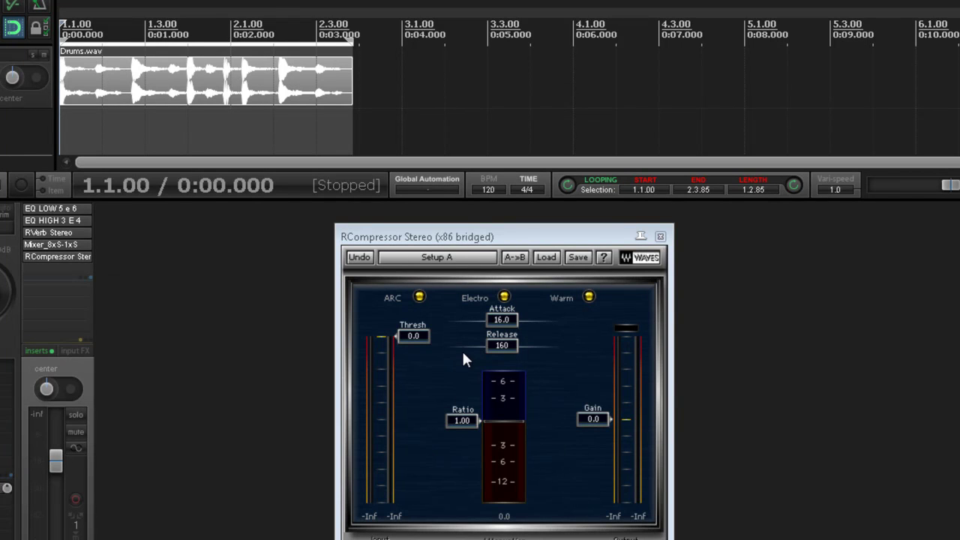
{"action": "left_click", "coordinate": [660, 237]}
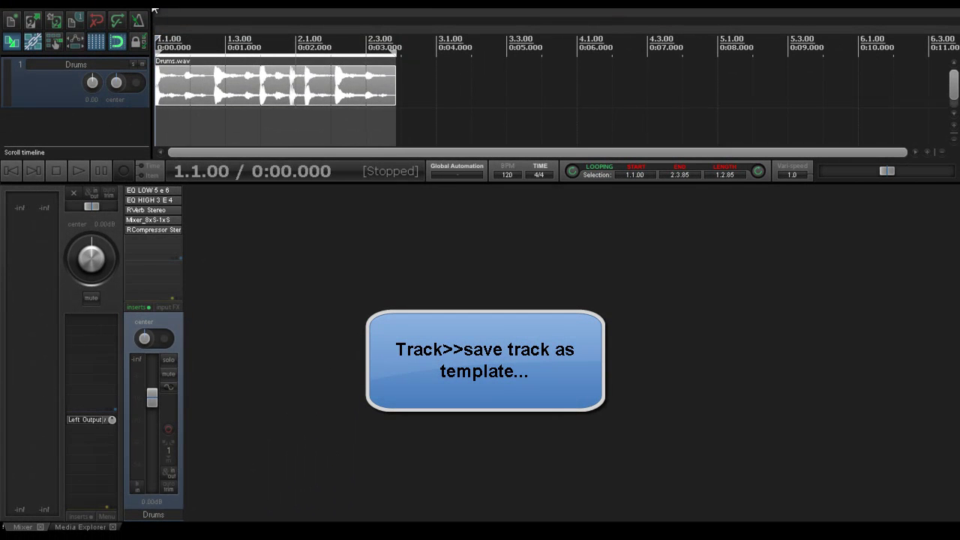
Save the Drums track as a track template named TRACK PARALELA, without including track items.
{"action": "left_click", "coordinate": [153, 9]}
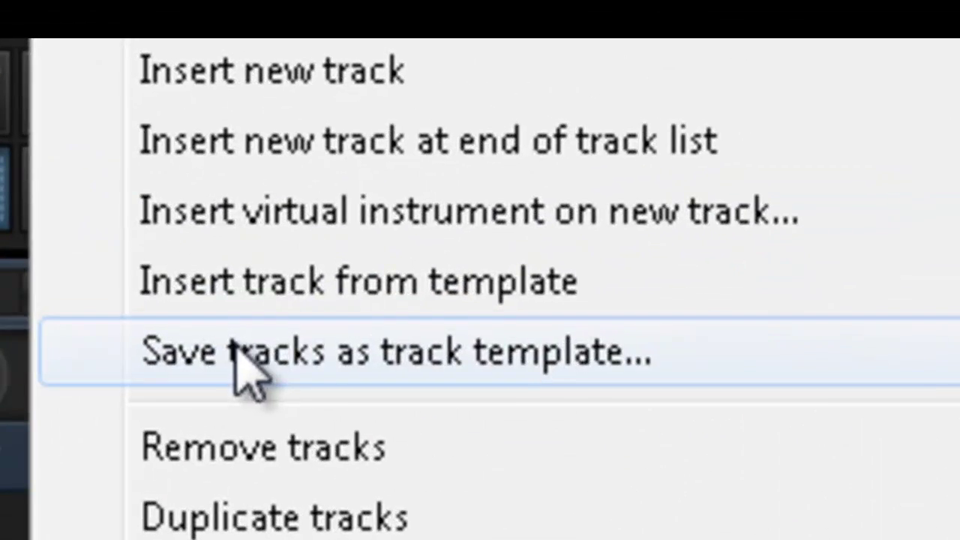
{"action": "left_click", "coordinate": [247, 352]}
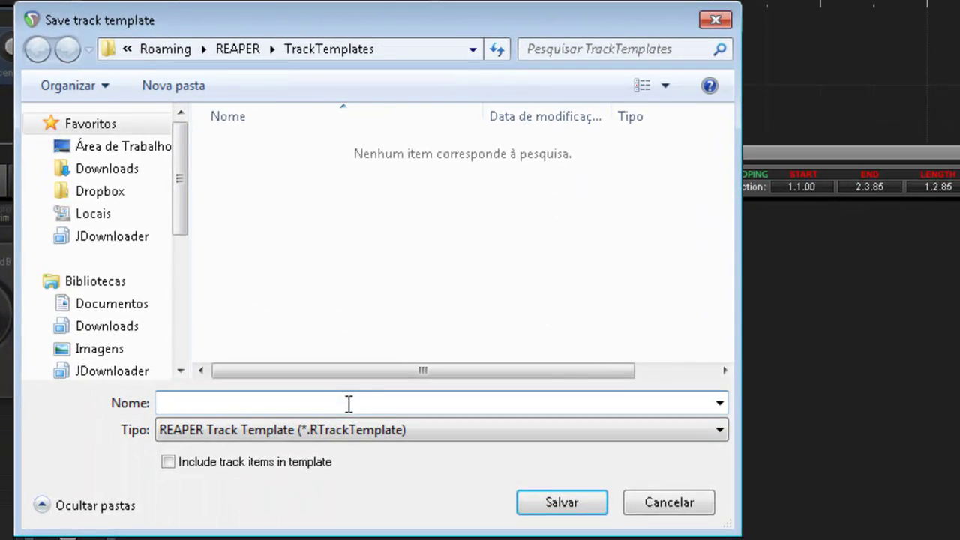
{"action": "type", "text": "TRACKPA PARALELA"}
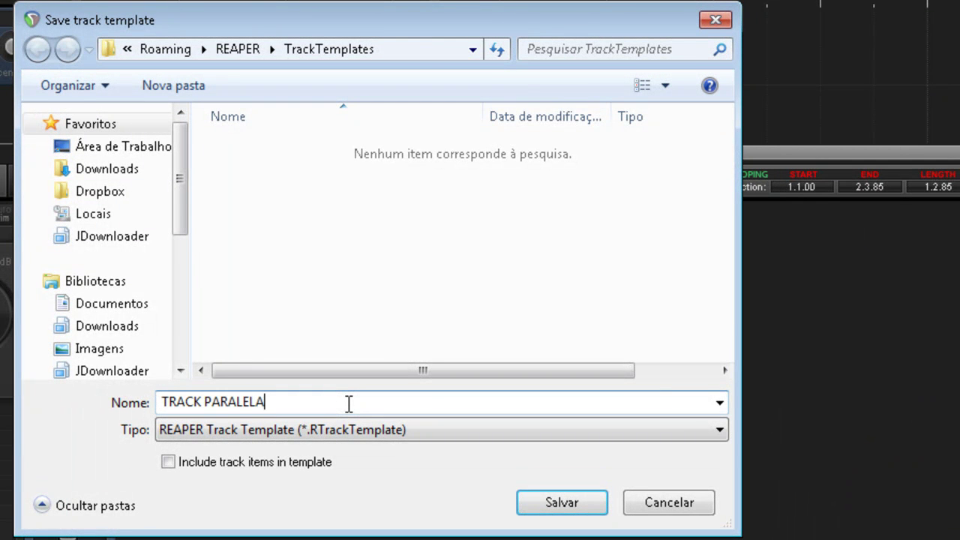
{"action": "key", "text": "Return"}
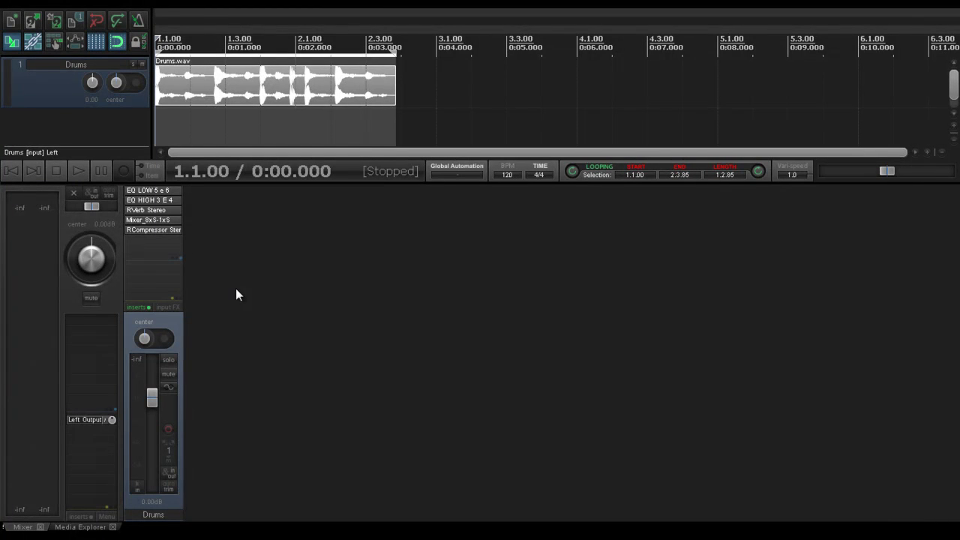
Insert a track from the TRACK PARALELA template and undo the insertion.
{"action": "left_click", "coordinate": [153, 9]}
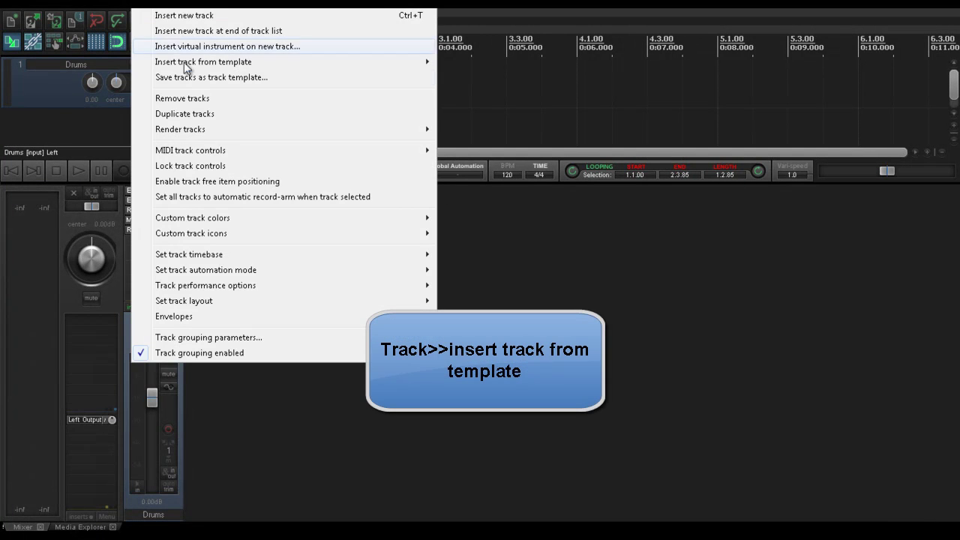
{"action": "mouse_move", "coordinate": [195, 66]}
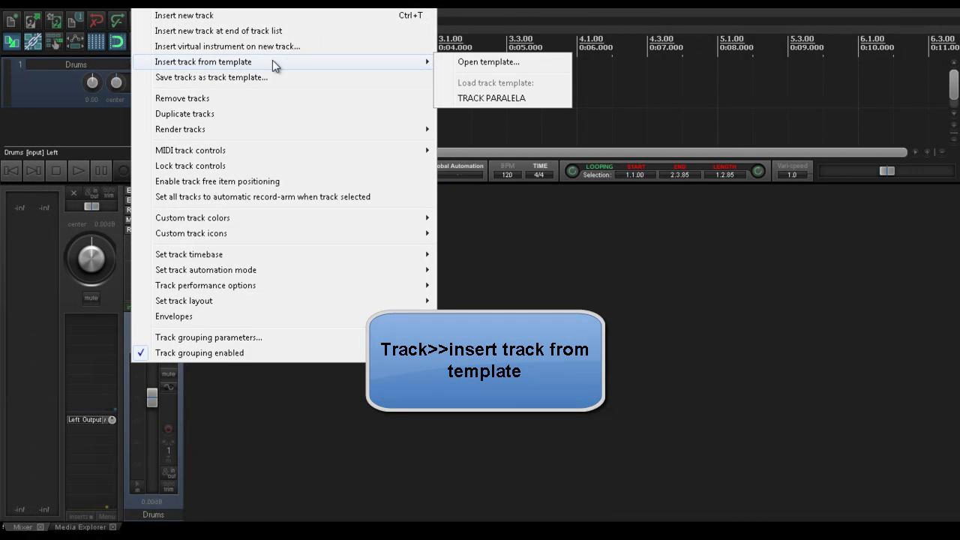
{"action": "left_click", "coordinate": [496, 65]}
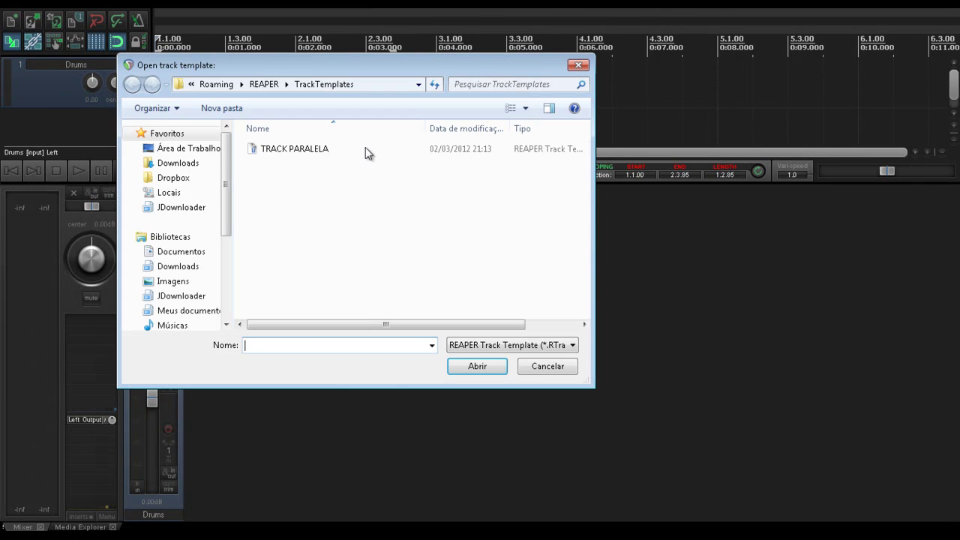
{"action": "double_click", "coordinate": [284, 151]}
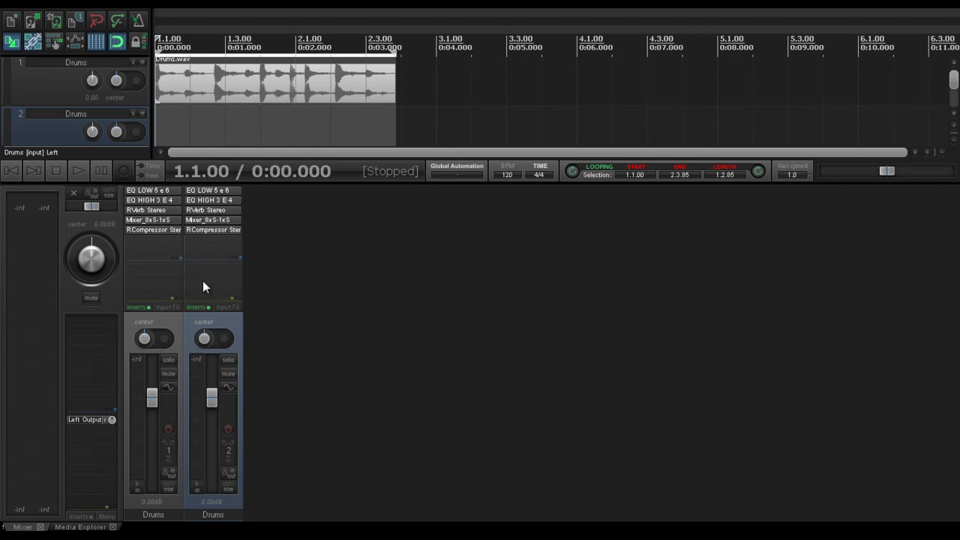
{"action": "key", "text": "ctrl+z"}
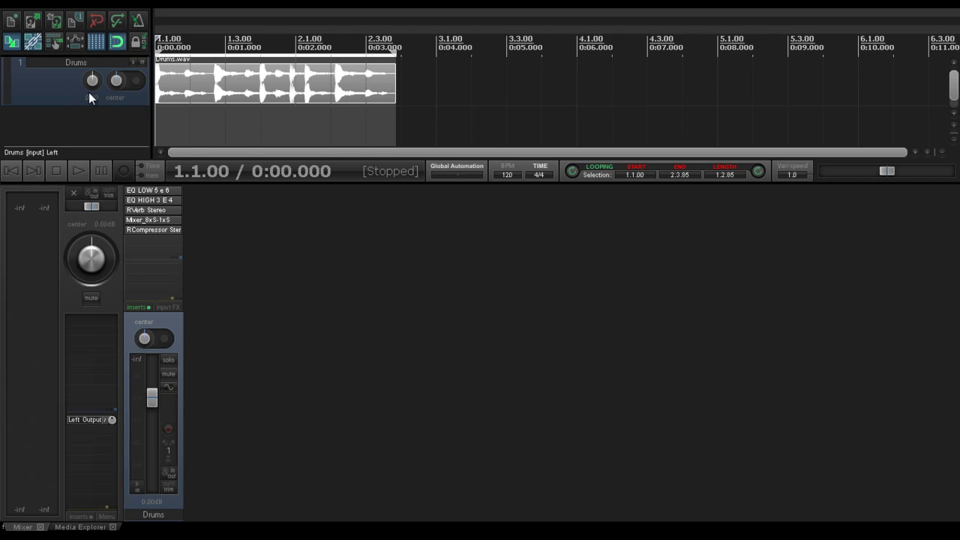
Remove all five effects from the Drums track, from RCompressor Stereo up to EQ LOW 5 e 6.
{"action": "left_click", "coordinate": [150, 230], "text": "alt"}
{"action": "left_click", "coordinate": [152, 221], "text": "alt"}
{"action": "left_click", "coordinate": [155, 210], "text": "alt"}
{"action": "left_click", "coordinate": [157, 198], "text": "alt"}
{"action": "left_click", "coordinate": [158, 193], "text": "alt"}
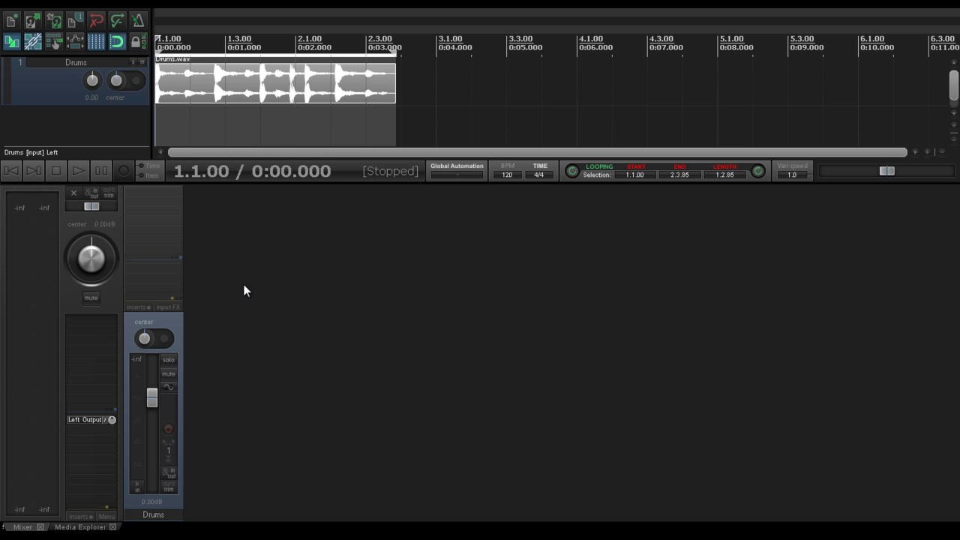
Add a second track named AUX and route a send to it from the Drums track.
{"action": "double_click", "coordinate": [215, 323]}
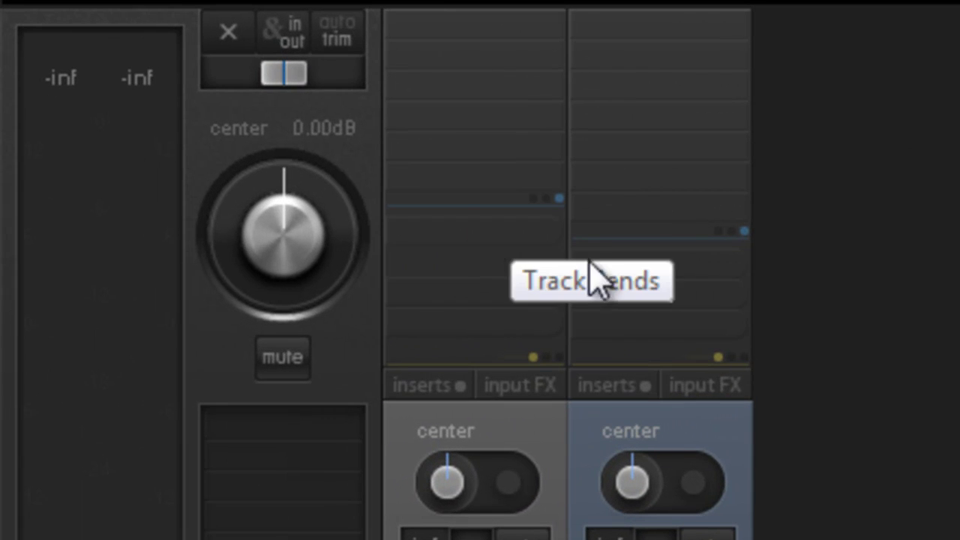
{"action": "left_click_drag", "start_coordinate": [679, 237], "coordinate": [679, 193]}
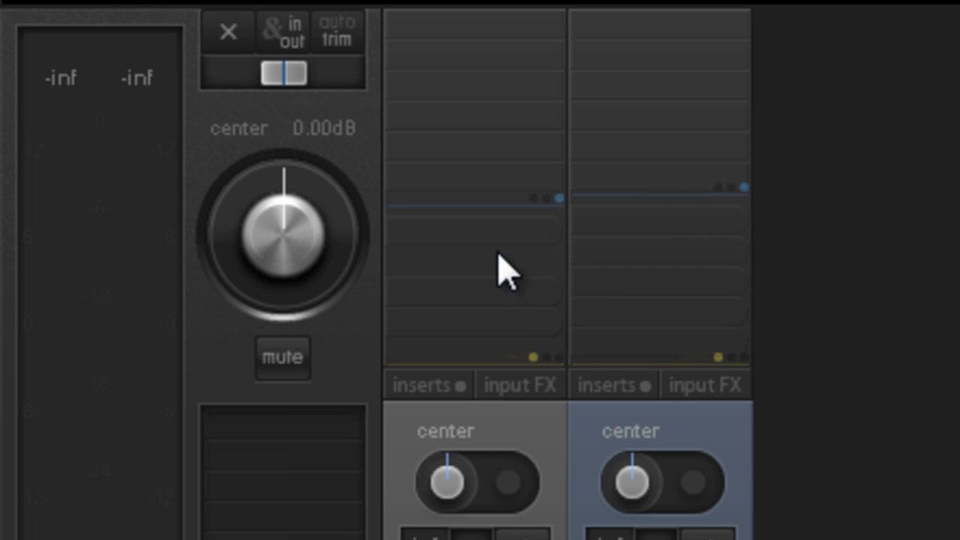
{"action": "left_click_drag", "start_coordinate": [488, 240], "coordinate": [651, 250]}
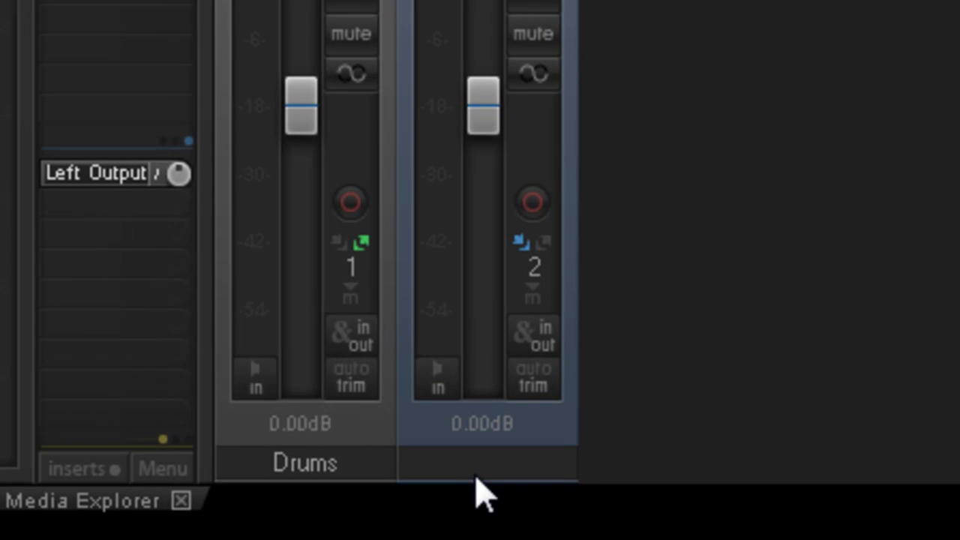
{"action": "double_click", "coordinate": [493, 465]}
{"action": "type", "text": "AUX"}
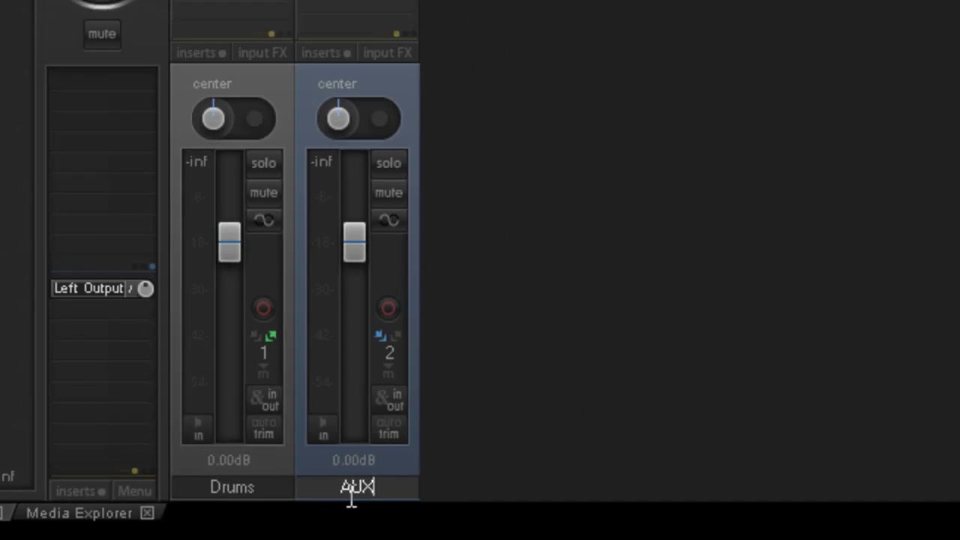
{"action": "key", "text": "Return"}
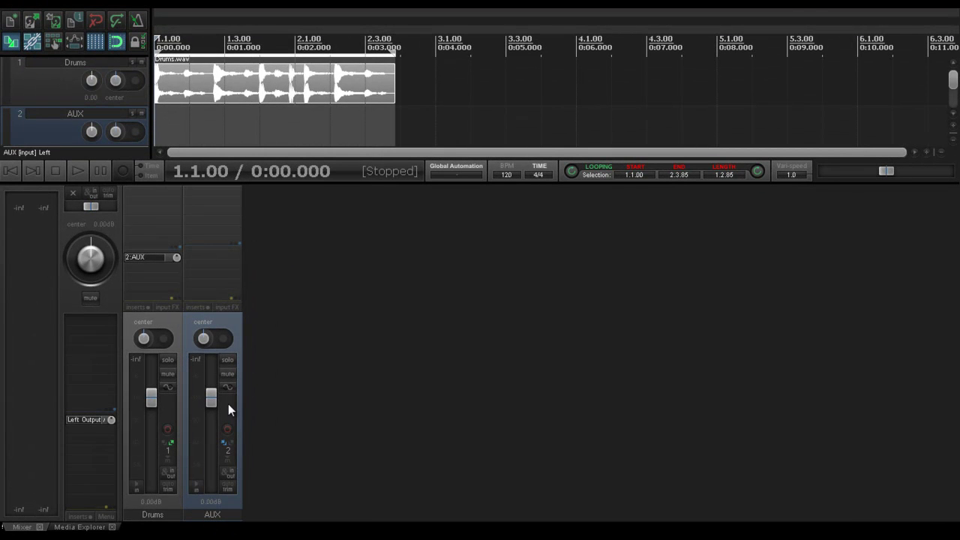
Lower the track volumes to about -12.1 dB on Drums and -11.4 dB on AUX.
{"action": "left_click_drag", "start_coordinate": [213, 405], "coordinate": [213, 416]}
{"action": "left_click_drag", "start_coordinate": [150, 400], "coordinate": [149, 420]}
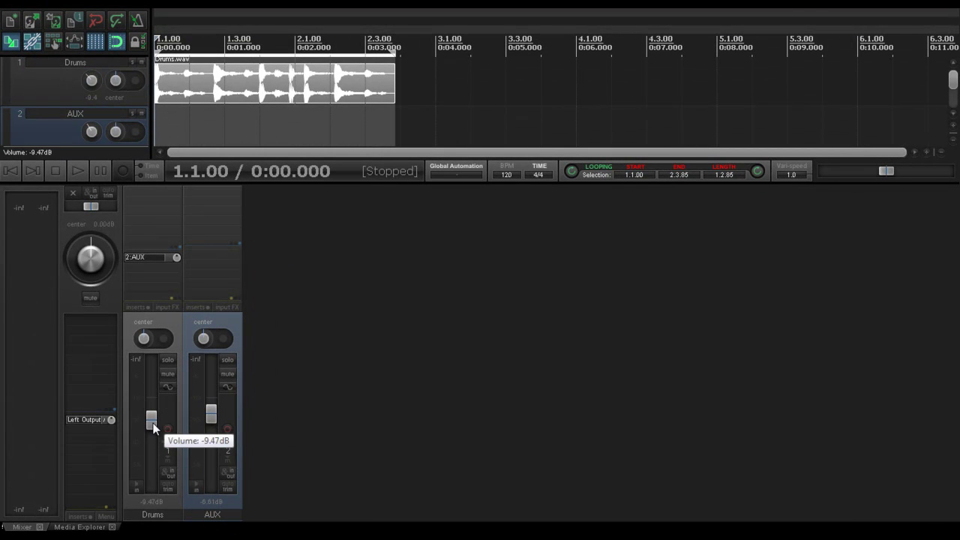
{"action": "left_click_drag", "start_coordinate": [210, 417], "coordinate": [211, 428]}
{"action": "left_click_drag", "start_coordinate": [152, 420], "coordinate": [154, 427]}
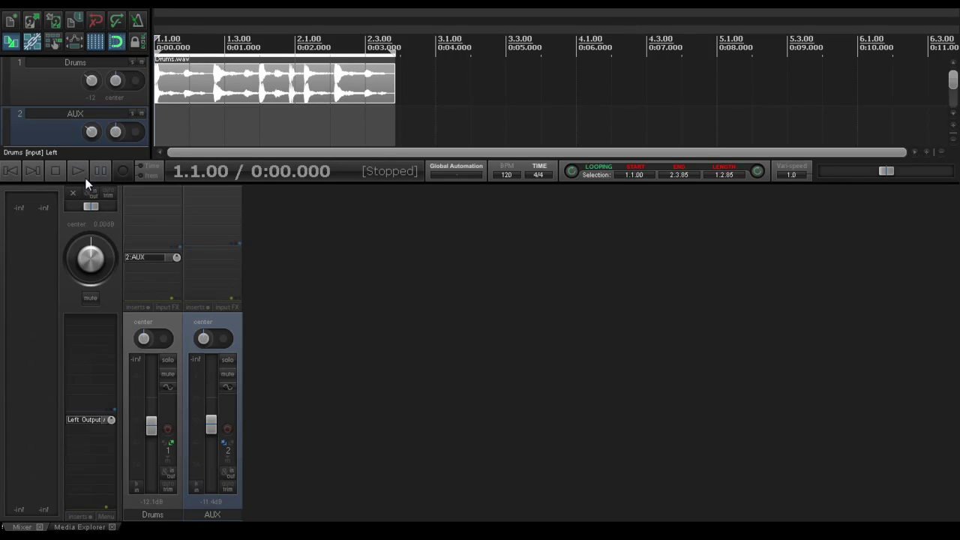
Play the loop, lower the Drums track volume to about -13.3 dB, and stop playback.
{"action": "left_click", "coordinate": [81, 138]}
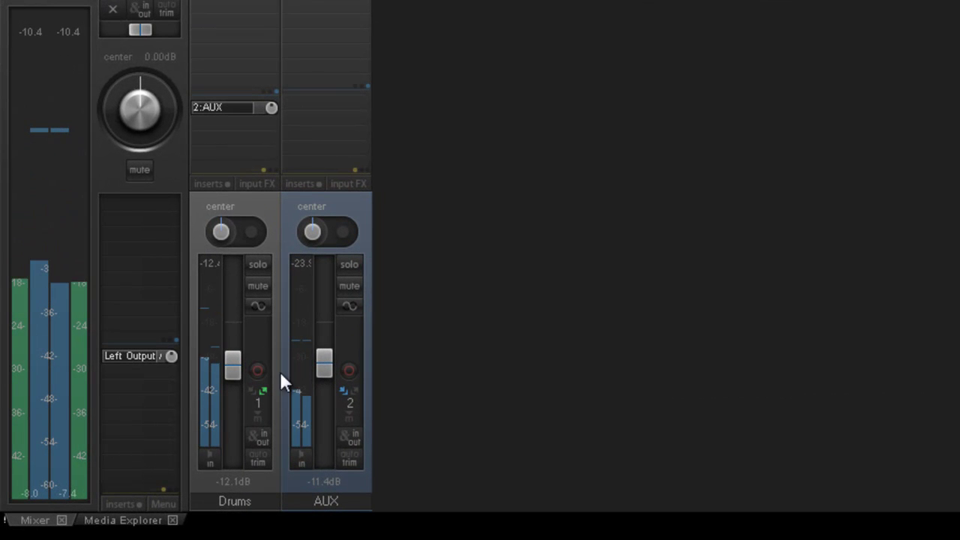
{"action": "mouse_move", "coordinate": [235, 366]}
{"action": "left_mouse_down"}
{"action": "mouse_move", "coordinate": [242, 411]}
{"action": "mouse_move", "coordinate": [235, 370]}
{"action": "left_mouse_up"}
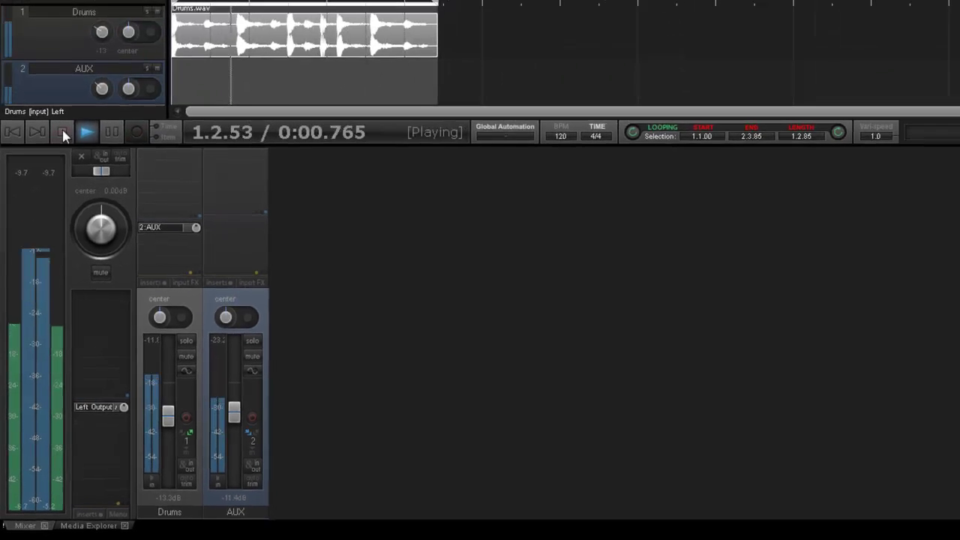
{"action": "left_click", "coordinate": [63, 135]}
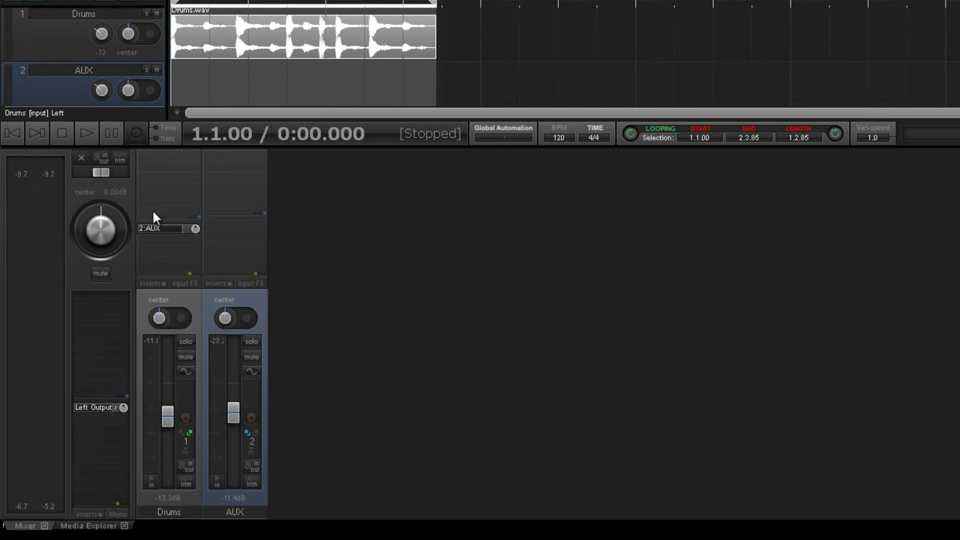
Insert the RVerb Stereo (Waves) effect on the AUX track.
{"action": "right_click", "coordinate": [165, 159]}
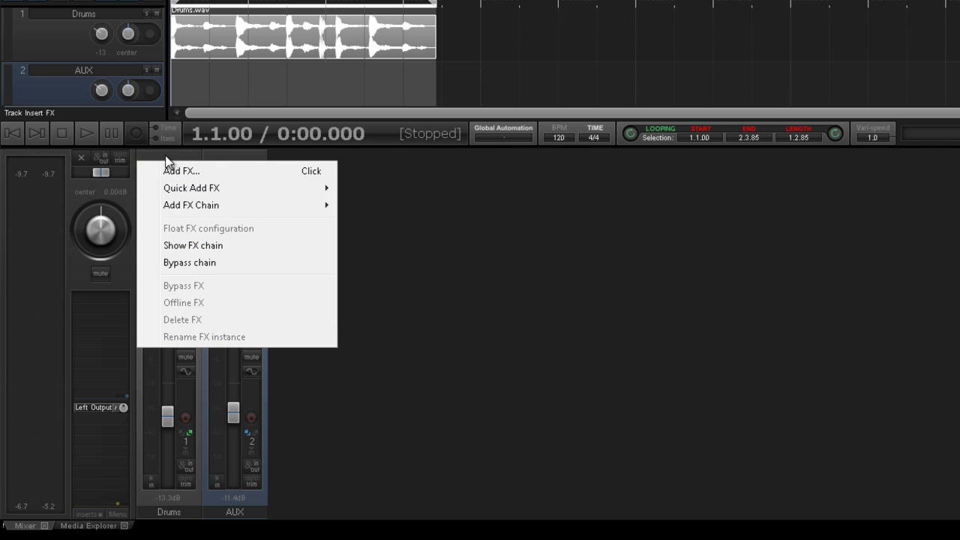
{"action": "left_click", "coordinate": [463, 254]}
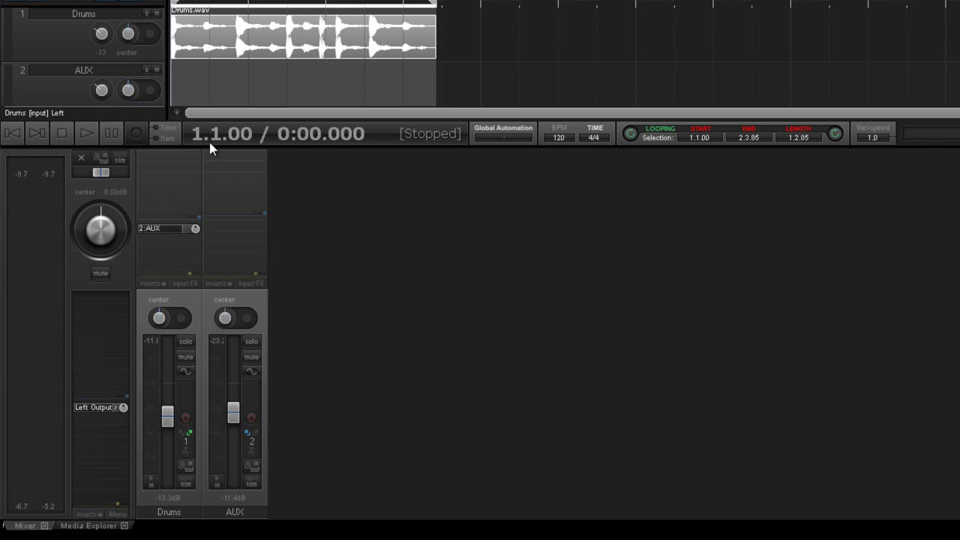
{"action": "right_click", "coordinate": [202, 160]}
{"action": "mouse_move", "coordinate": [291, 191]}
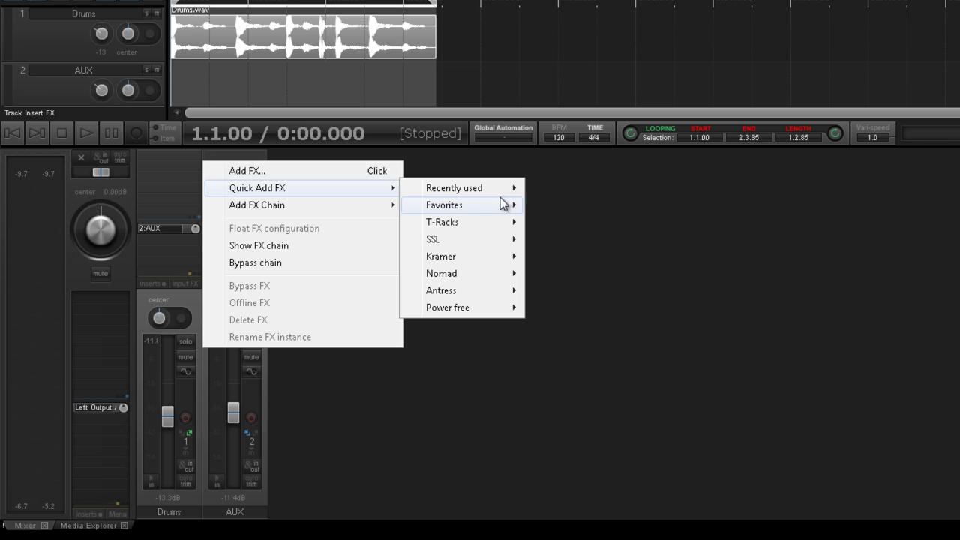
{"action": "mouse_move", "coordinate": [519, 204]}
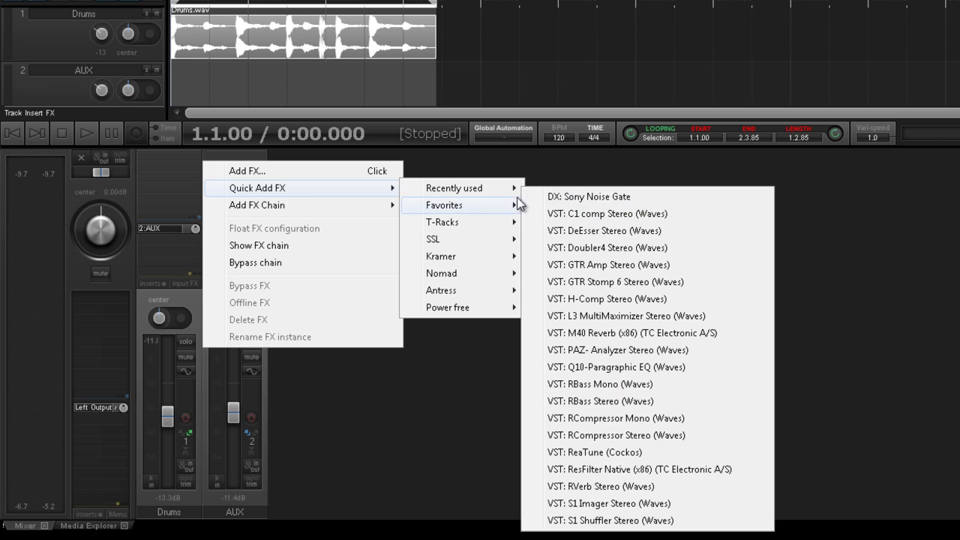
{"action": "left_click", "coordinate": [626, 486]}
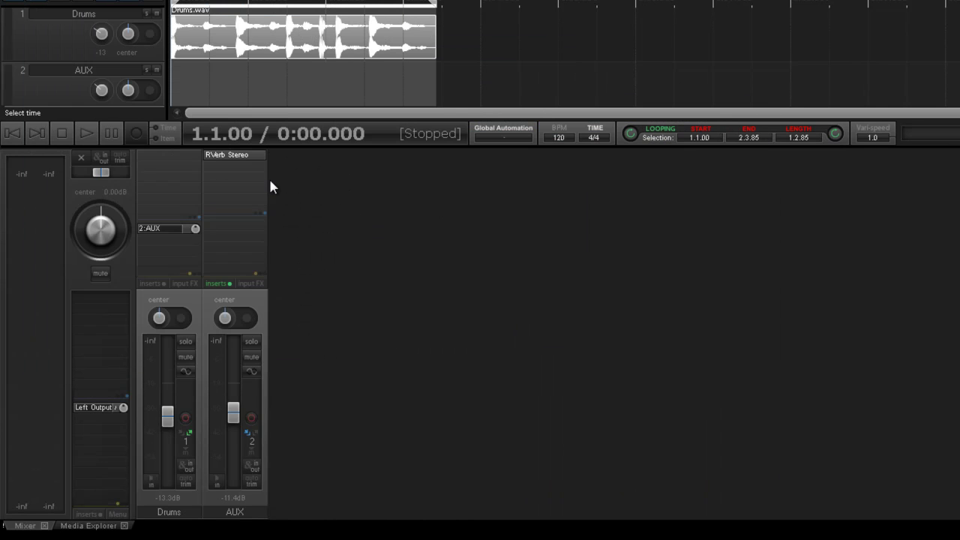
Lower the AUX volume to about -19.9 dB, then audition the loop while raising it to about -7.9 dB.
{"action": "left_click", "coordinate": [234, 296]}
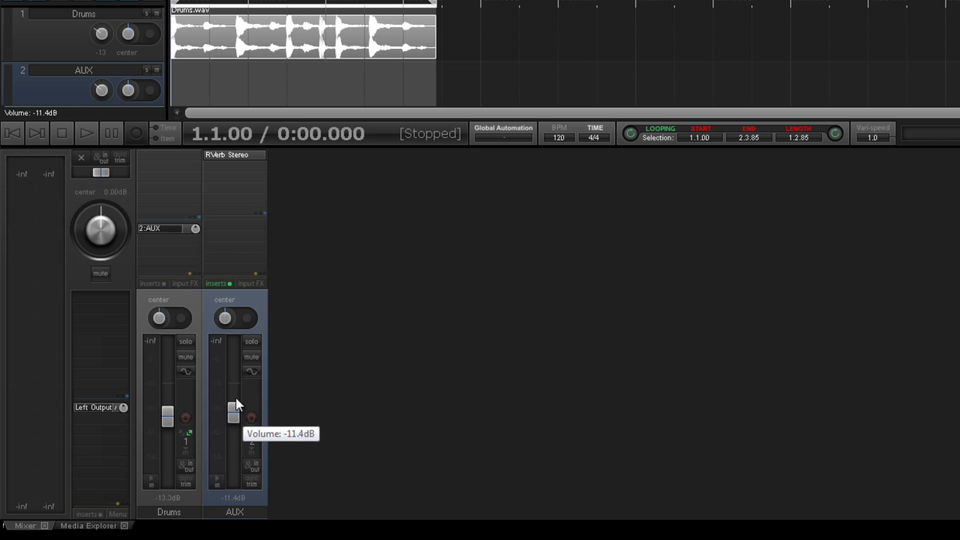
{"action": "mouse_move", "coordinate": [239, 429]}
{"action": "left_mouse_down"}
{"action": "mouse_move", "coordinate": [237, 465]}
{"action": "mouse_move", "coordinate": [236, 433]}
{"action": "left_mouse_up"}
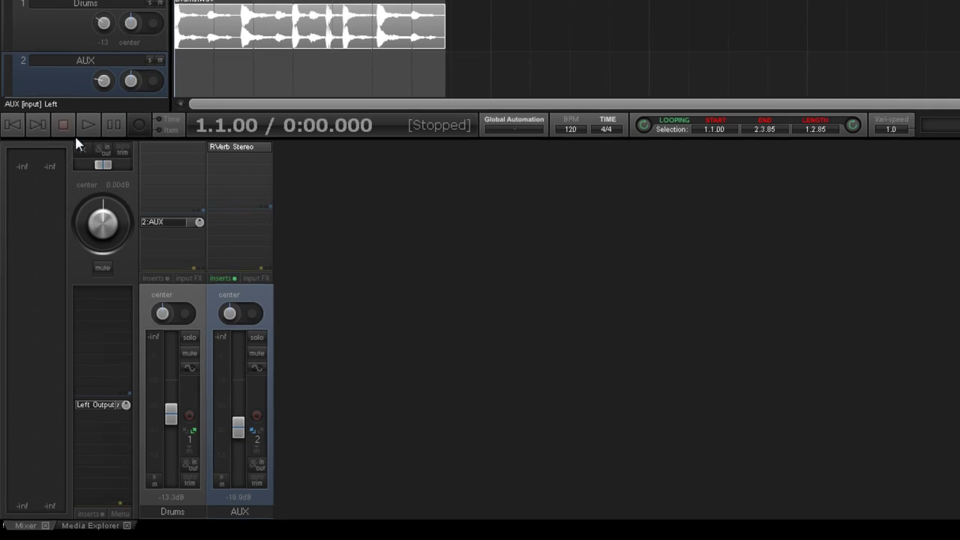
{"action": "left_click", "coordinate": [86, 133]}
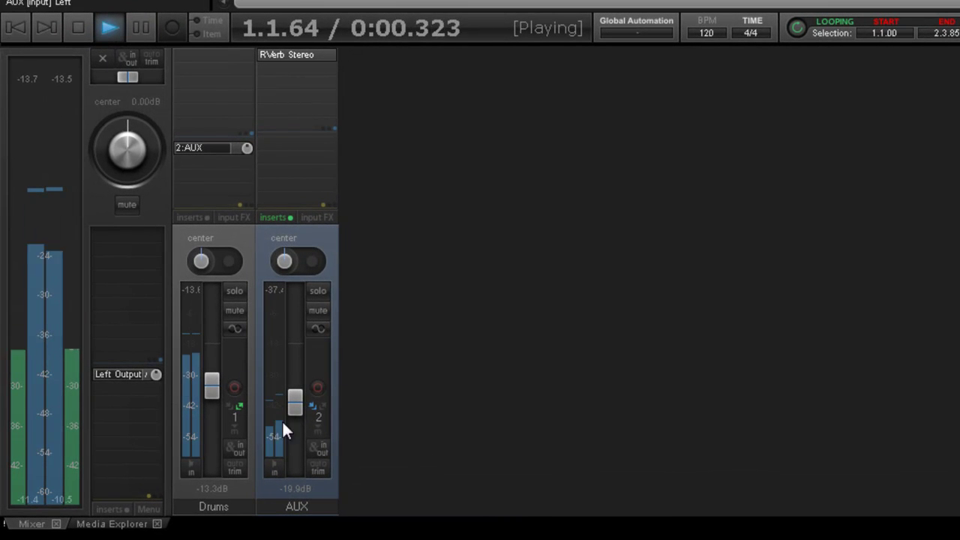
{"action": "left_click_drag", "start_coordinate": [293, 401], "coordinate": [291, 363]}
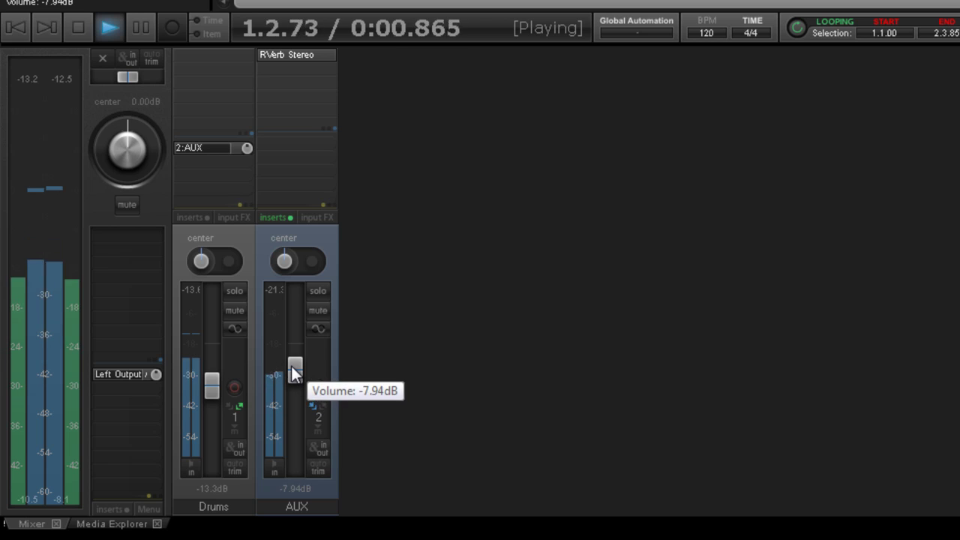
{"action": "left_click", "coordinate": [76, 27]}
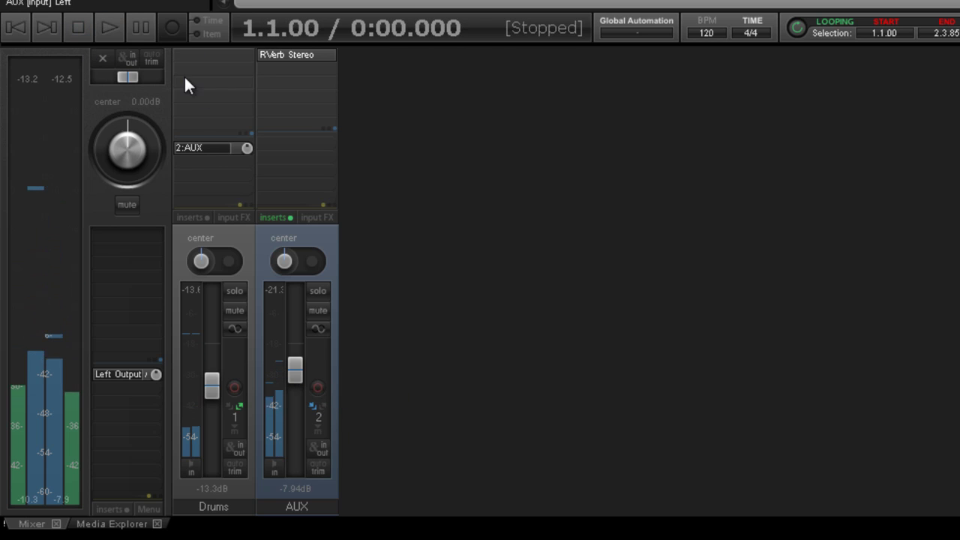
Insert the ReaEQ effect on the Drums track.
{"action": "right_click", "coordinate": [231, 51]}
{"action": "mouse_move", "coordinate": [413, 105]}
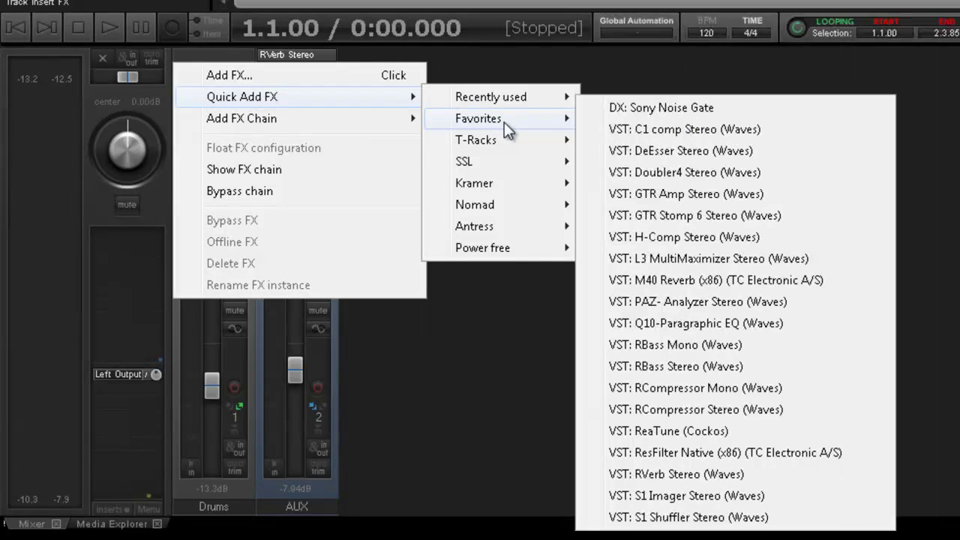
{"action": "mouse_move", "coordinate": [509, 104]}
{"action": "left_click", "coordinate": [767, 323]}
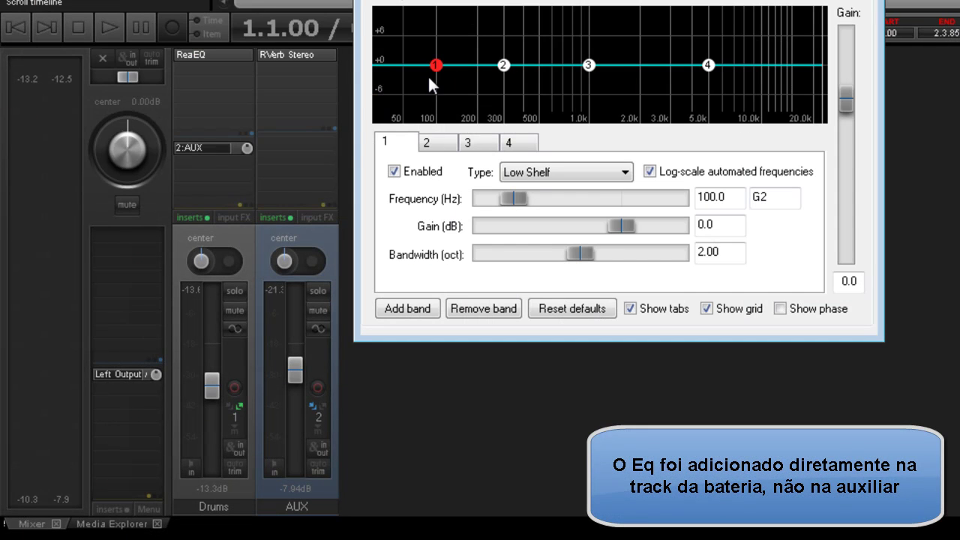
Set ReaEQ band 1 to Low Pass at about 245 Hz and close the effect window.
{"action": "left_click", "coordinate": [570, 176]}
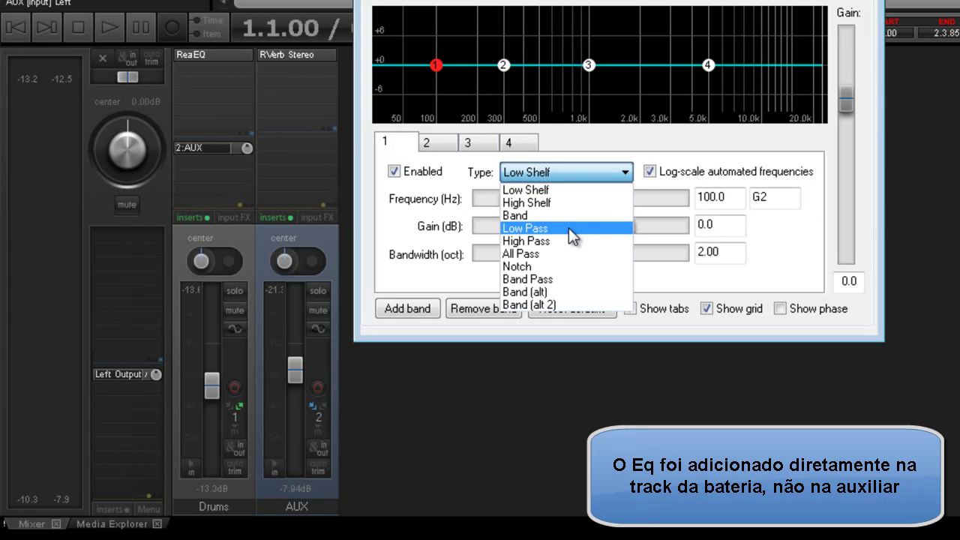
{"action": "left_click", "coordinate": [526, 228]}
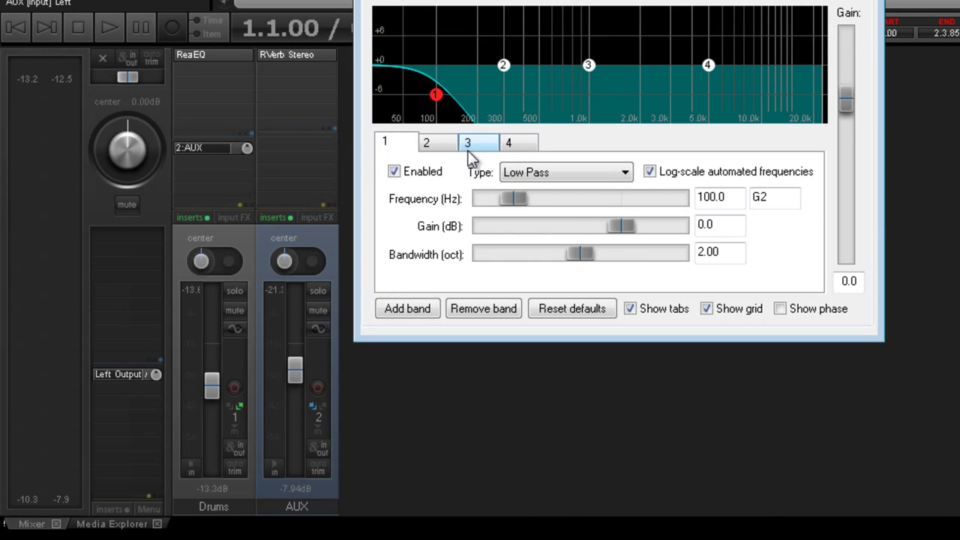
{"action": "left_click_drag", "start_coordinate": [520, 199], "coordinate": [537, 208]}
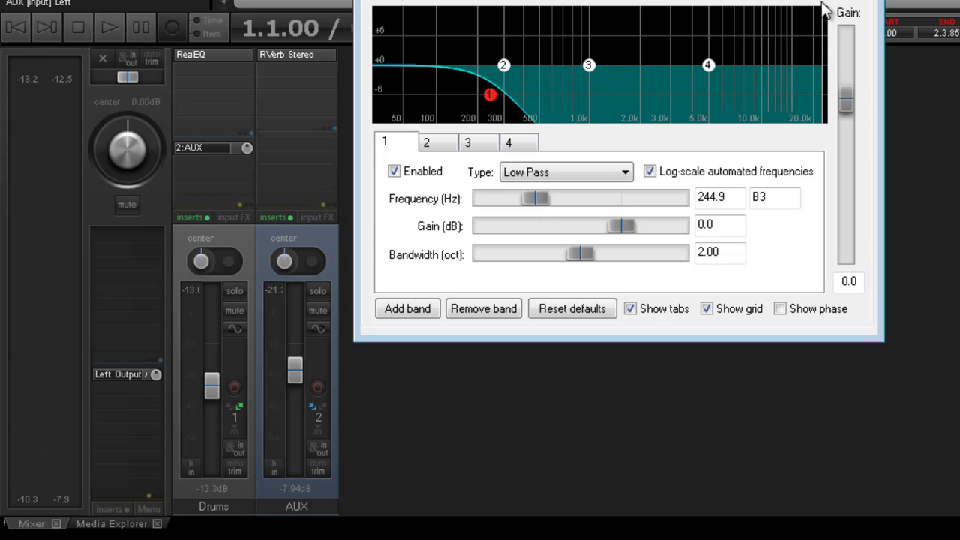
{"action": "left_click", "coordinate": [862, 0]}
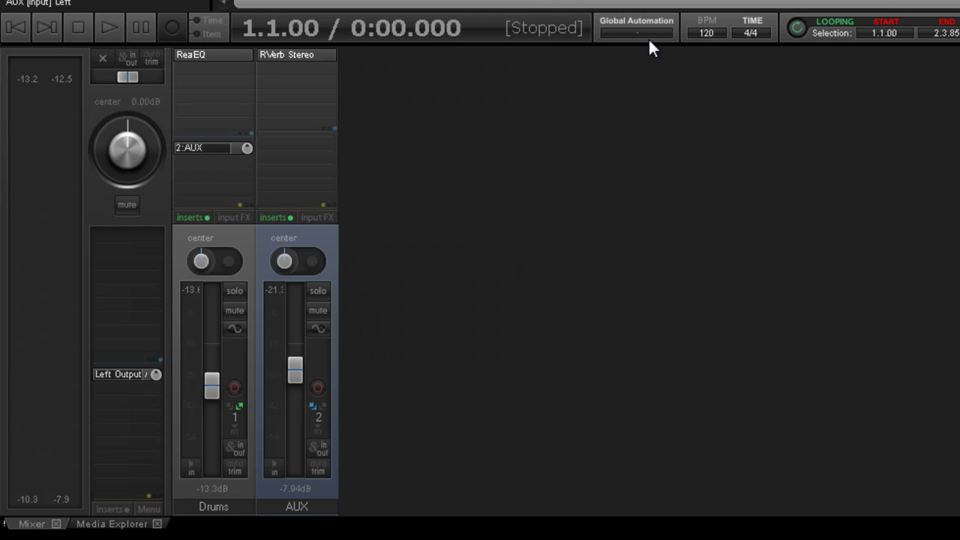
Audition the filtered loop while raising the AUX volume to about +2.5 dB, and stop playback.
{"action": "left_click", "coordinate": [117, 31]}
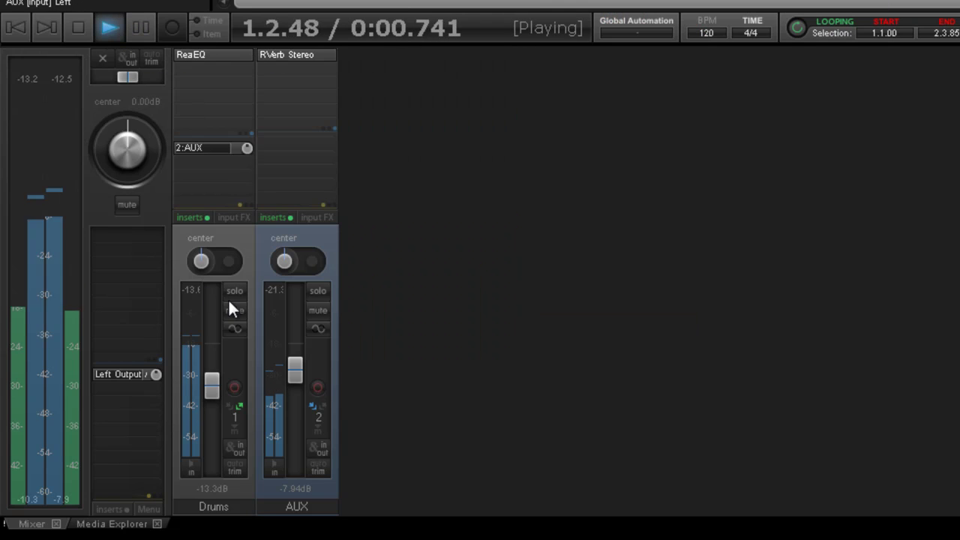
{"action": "left_click_drag", "start_coordinate": [302, 377], "coordinate": [302, 338]}
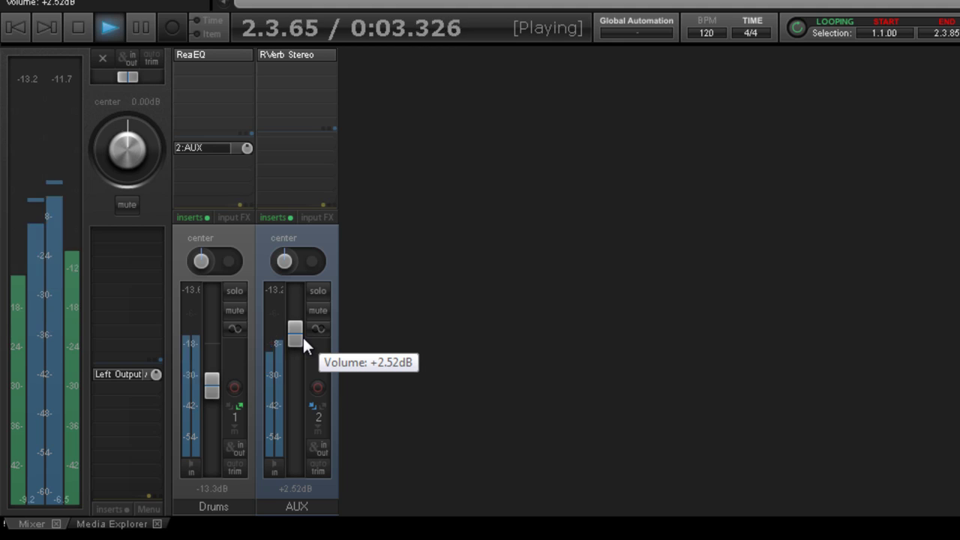
{"action": "left_click", "coordinate": [77, 28]}
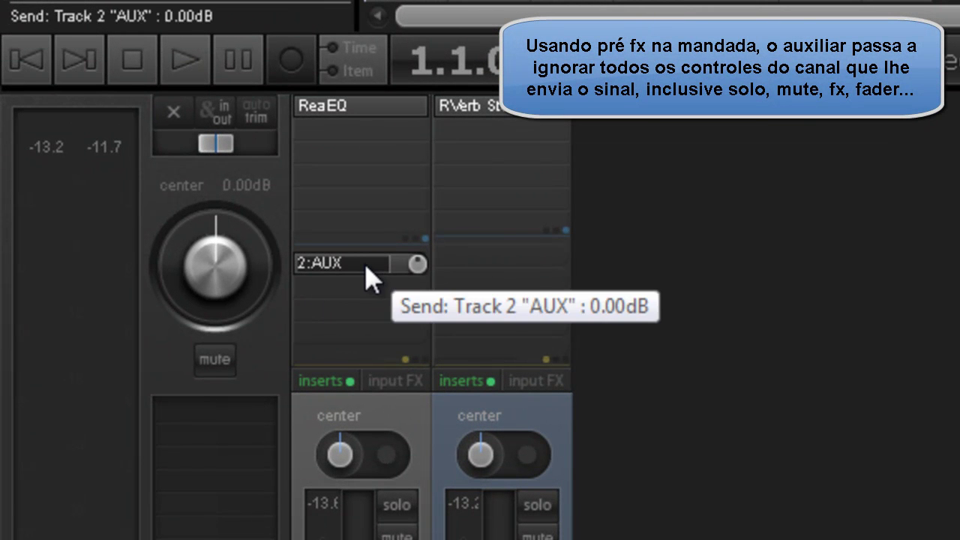
Change the Drums track's send to AUX to Pre-FX and close the send controls.
{"action": "left_click", "coordinate": [367, 279]}
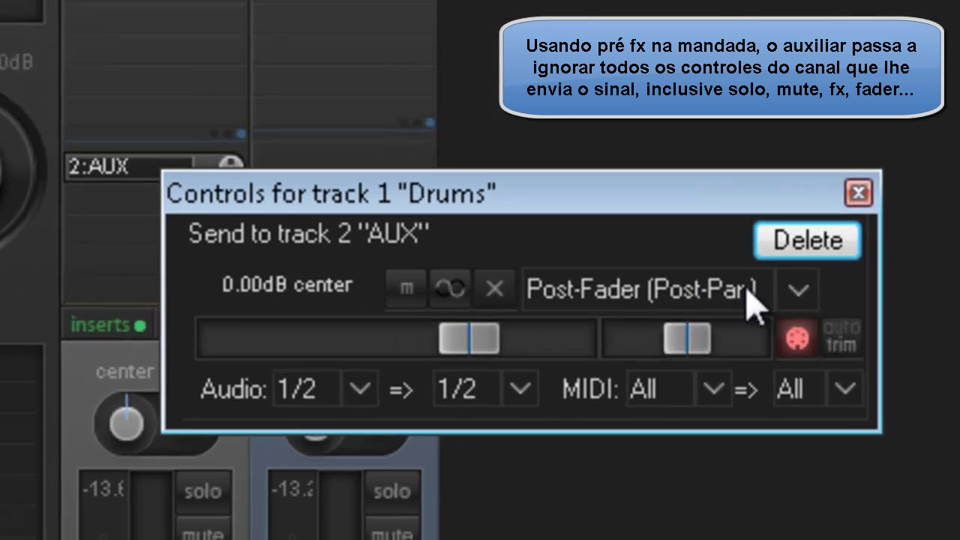
{"action": "left_click", "coordinate": [841, 352]}
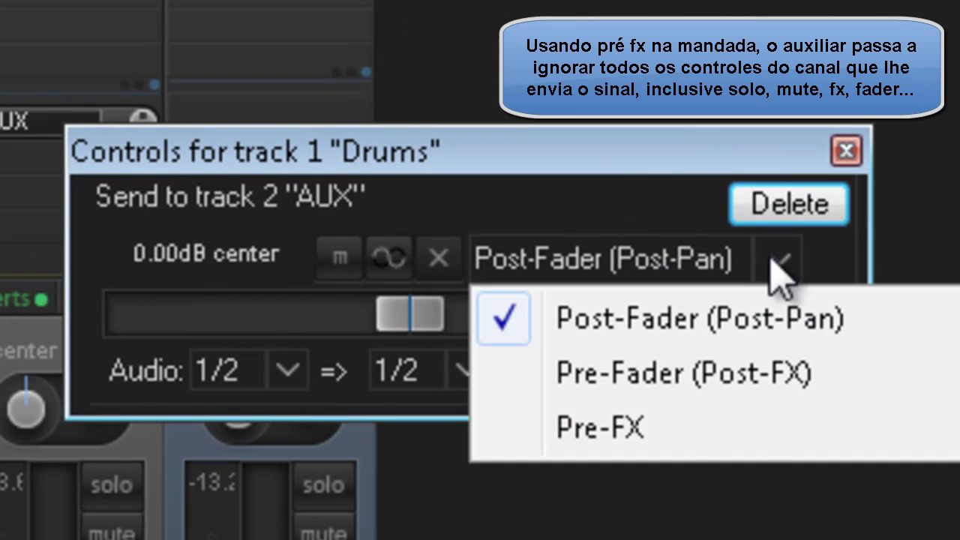
{"action": "left_click", "coordinate": [592, 428]}
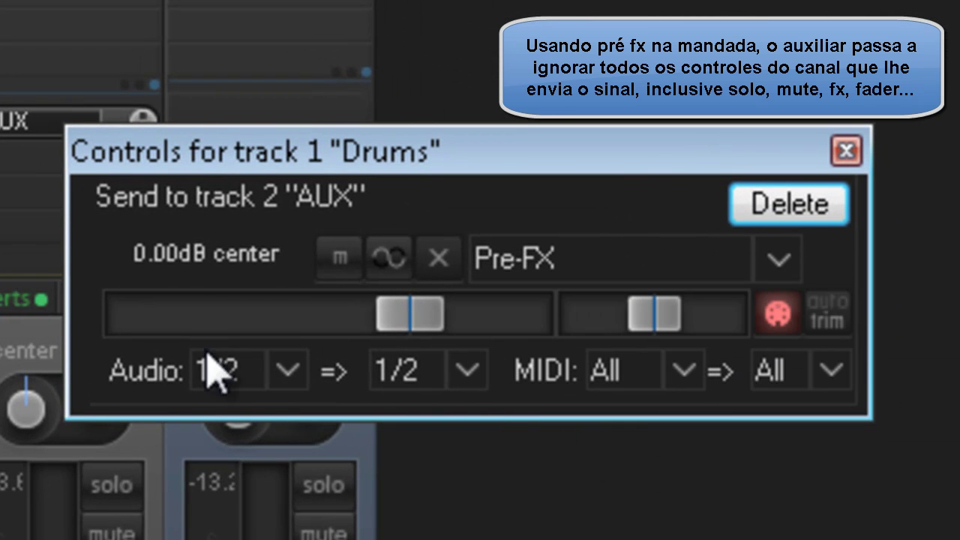
{"action": "left_click", "coordinate": [846, 151]}
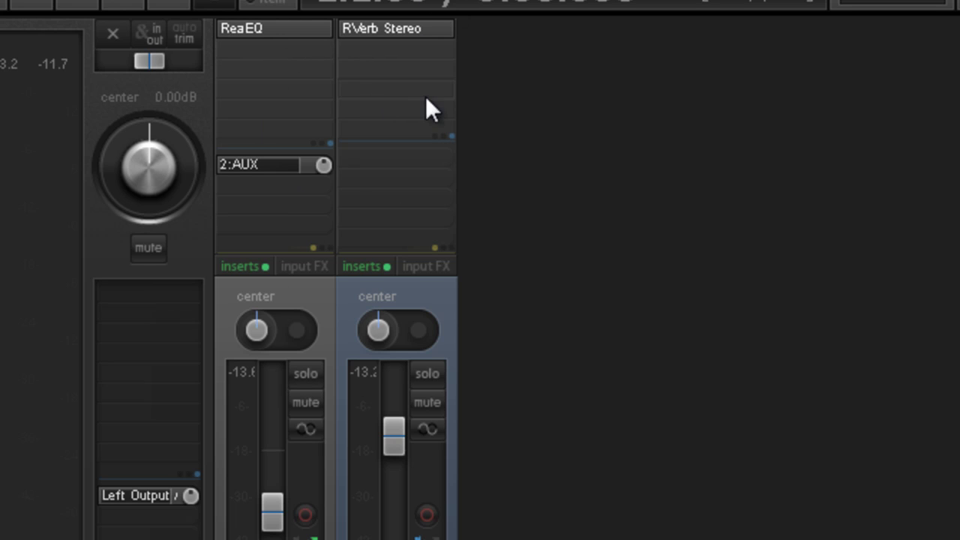
Play the loop and lower the volumes to about -24.9 dB on Drums and -10.6 dB on AUX.
{"action": "mouse_move", "coordinate": [223, 413]}
{"action": "left_mouse_down"}
{"action": "mouse_move", "coordinate": [211, 476]}
{"action": "mouse_move", "coordinate": [237, 454]}
{"action": "mouse_move", "coordinate": [222, 380]}
{"action": "mouse_move", "coordinate": [224, 420]}
{"action": "left_mouse_up"}
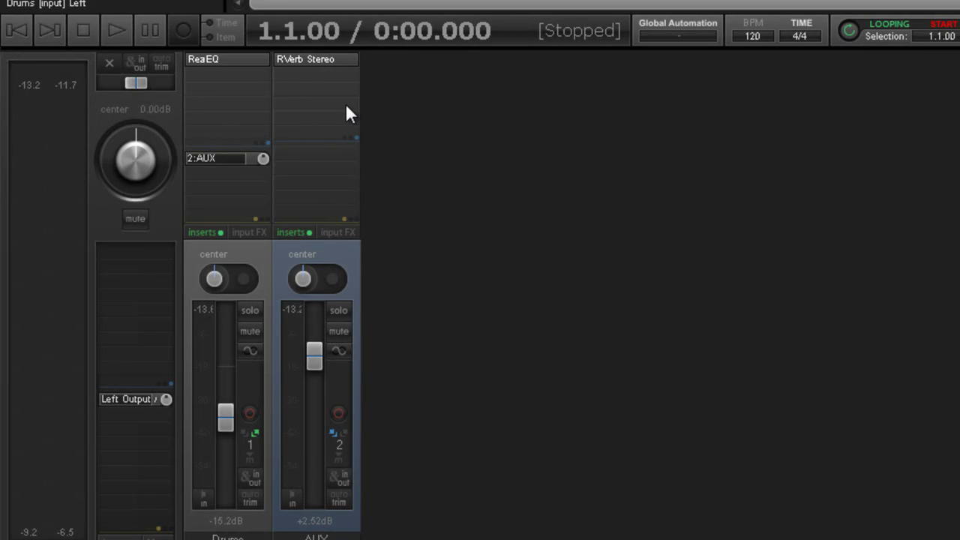
{"action": "left_click_drag", "start_coordinate": [320, 347], "coordinate": [321, 398]}
{"action": "left_click", "coordinate": [117, 32]}
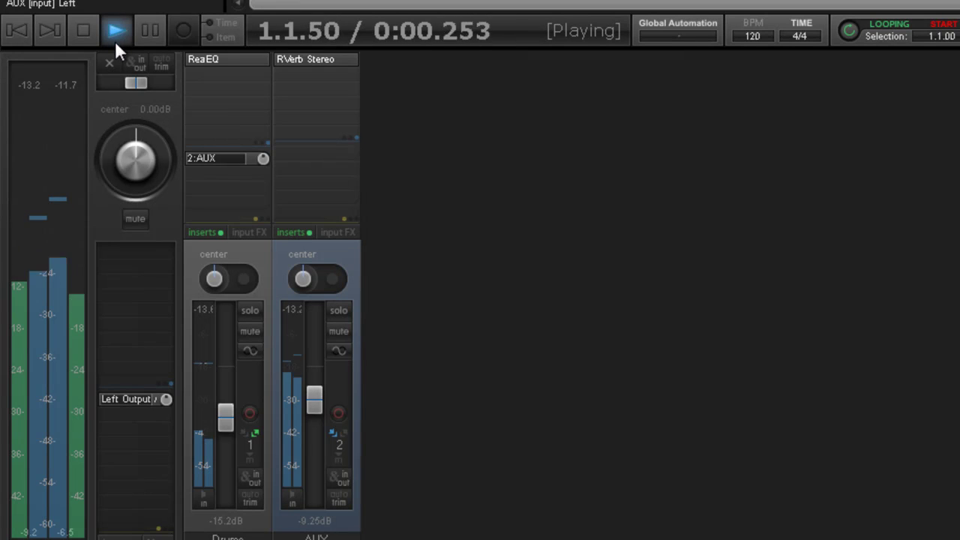
{"action": "left_click_drag", "start_coordinate": [229, 417], "coordinate": [232, 442]}
{"action": "left_click_drag", "start_coordinate": [309, 398], "coordinate": [311, 404]}
{"action": "mouse_move", "coordinate": [234, 440]}
{"action": "left_mouse_down"}
{"action": "mouse_move", "coordinate": [234, 491]}
{"action": "mouse_move", "coordinate": [225, 417]}
{"action": "mouse_move", "coordinate": [226, 436]}
{"action": "left_mouse_up"}
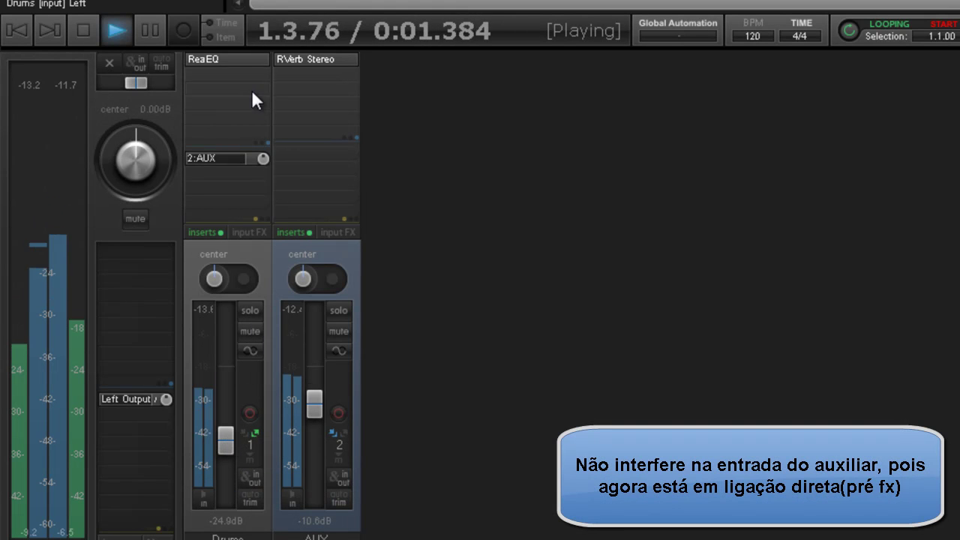
Reopen ReaEQ on the Drums track and shift band 1's low-pass frequency to about 256 Hz.
{"action": "left_click", "coordinate": [230, 57]}
{"action": "left_click_drag", "start_coordinate": [527, 102], "coordinate": [528, 129]}
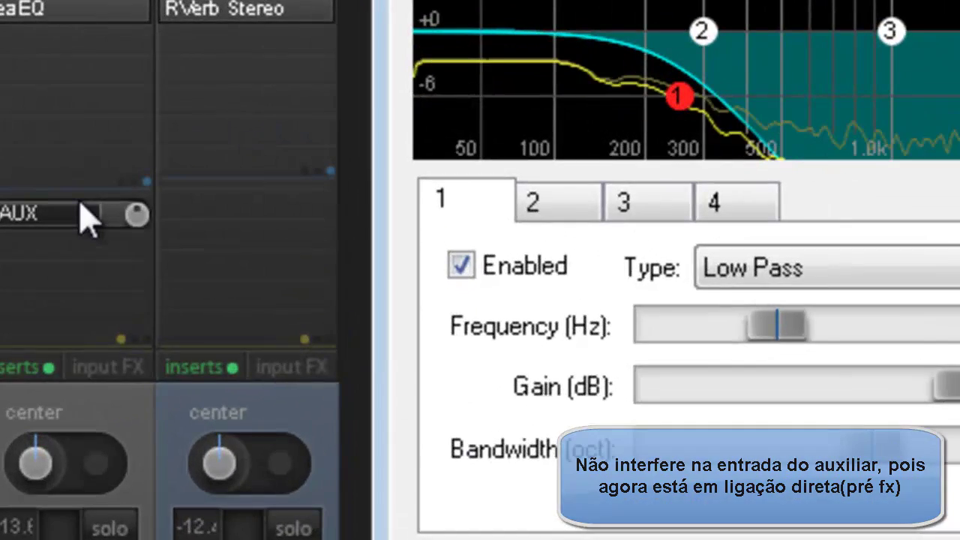
Switch the Drums send to AUX to Post-Fader (Post-Pan) and raise the Drums volume to about -14.9 dB.
{"action": "left_click", "coordinate": [151, 193]}
{"action": "left_click", "coordinate": [629, 282]}
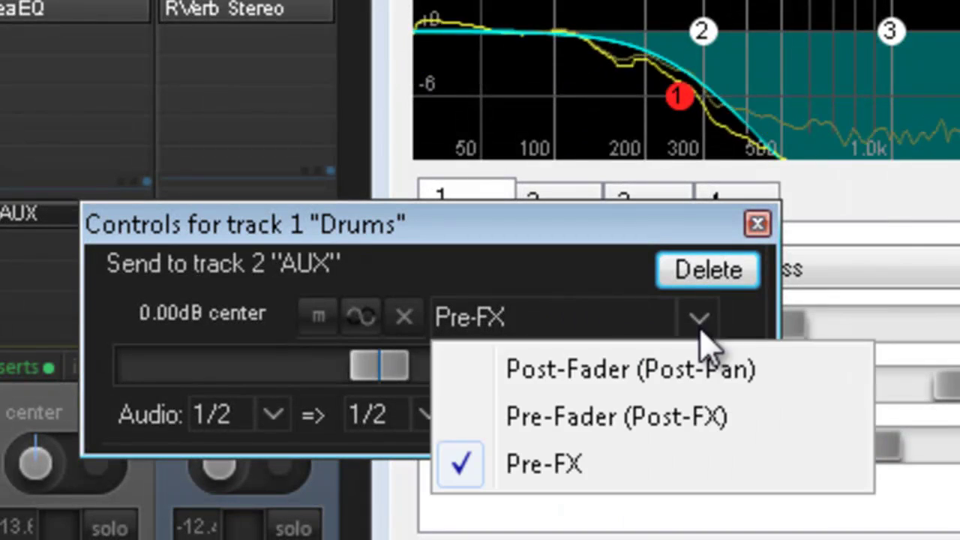
{"action": "left_click", "coordinate": [659, 379]}
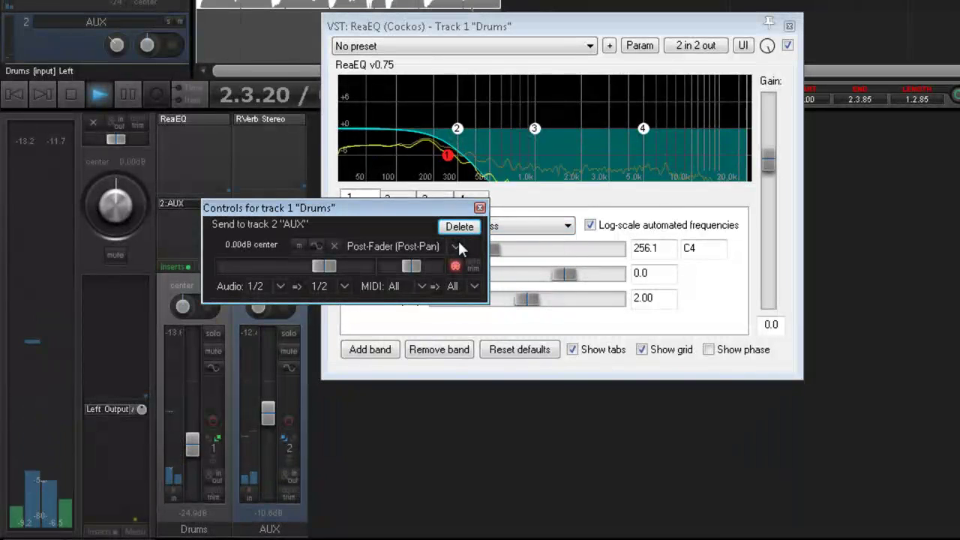
{"action": "mouse_move", "coordinate": [194, 442]}
{"action": "left_mouse_down"}
{"action": "mouse_move", "coordinate": [191, 395]}
{"action": "mouse_move", "coordinate": [192, 423]}
{"action": "left_mouse_up"}
Set the Drums send to AUX back to Pre-FX and close the send controls and ReaEQ window.
{"action": "left_click", "coordinate": [204, 204]}
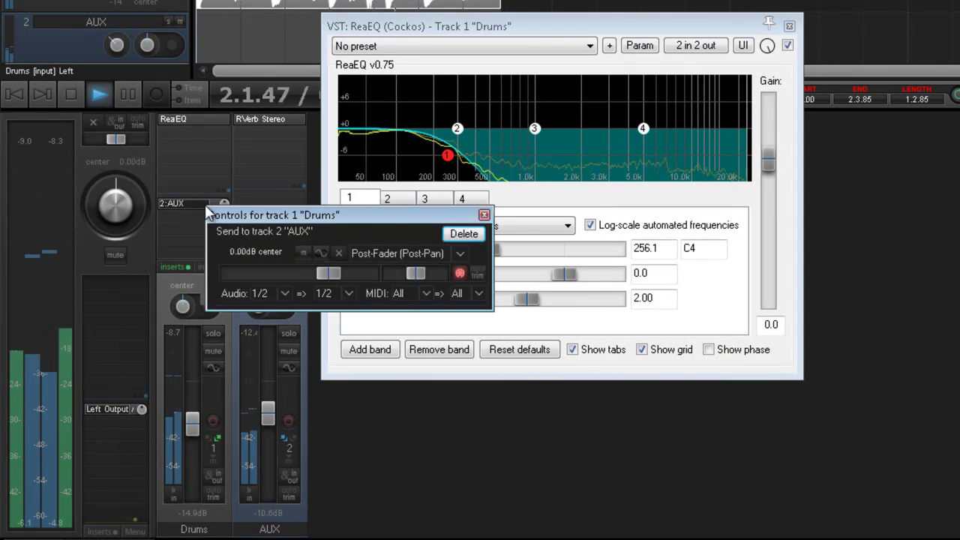
{"action": "left_click", "coordinate": [459, 253]}
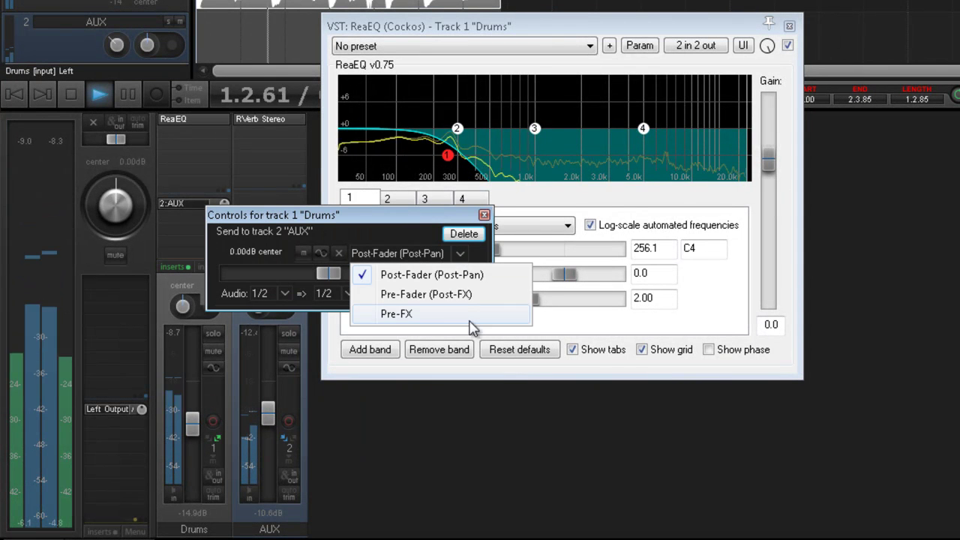
{"action": "left_click", "coordinate": [471, 315]}
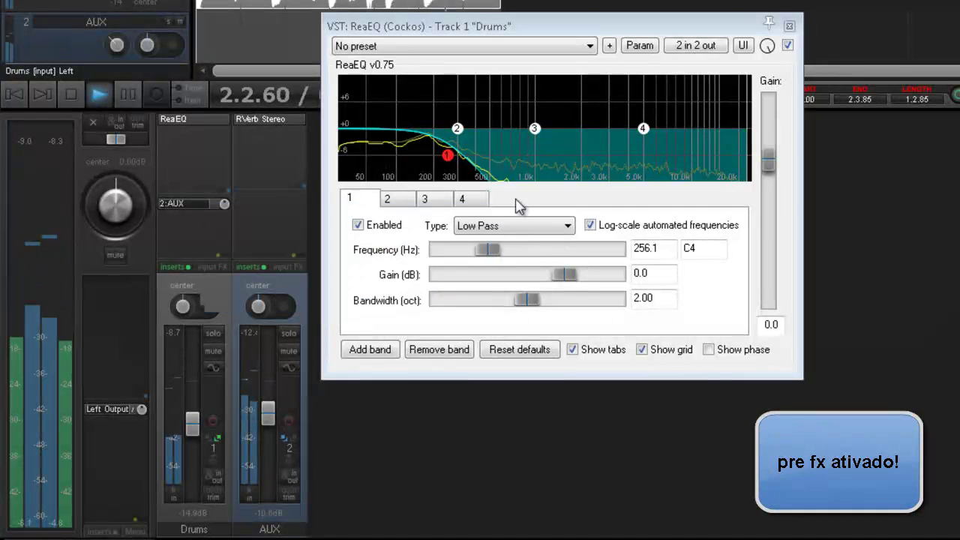
{"action": "left_click", "coordinate": [788, 25]}
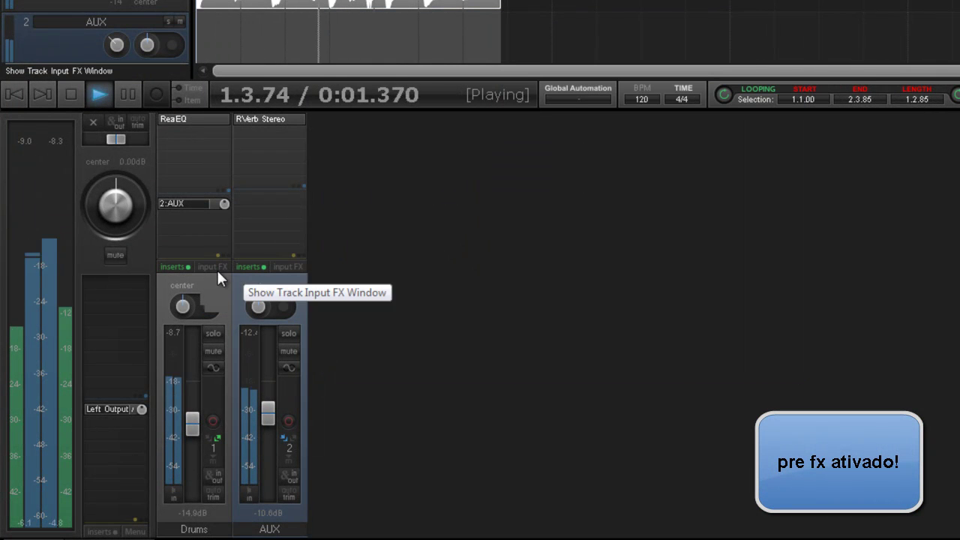
Solo the Drums track and raise the volumes to about -7.8 dB on Drums and -5 dB on AUX.
{"action": "left_click", "coordinate": [211, 333]}
{"action": "left_click_drag", "start_coordinate": [192, 422], "coordinate": [193, 403]}
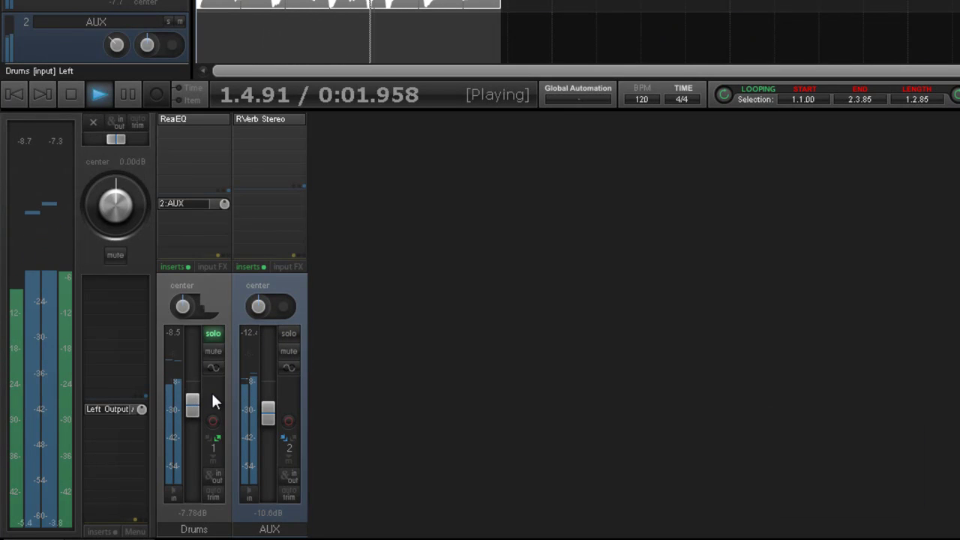
{"action": "mouse_move", "coordinate": [270, 412]}
{"action": "left_mouse_down"}
{"action": "mouse_move", "coordinate": [246, 501]}
{"action": "mouse_move", "coordinate": [263, 445]}
{"action": "mouse_move", "coordinate": [257, 399]}
{"action": "left_mouse_up"}
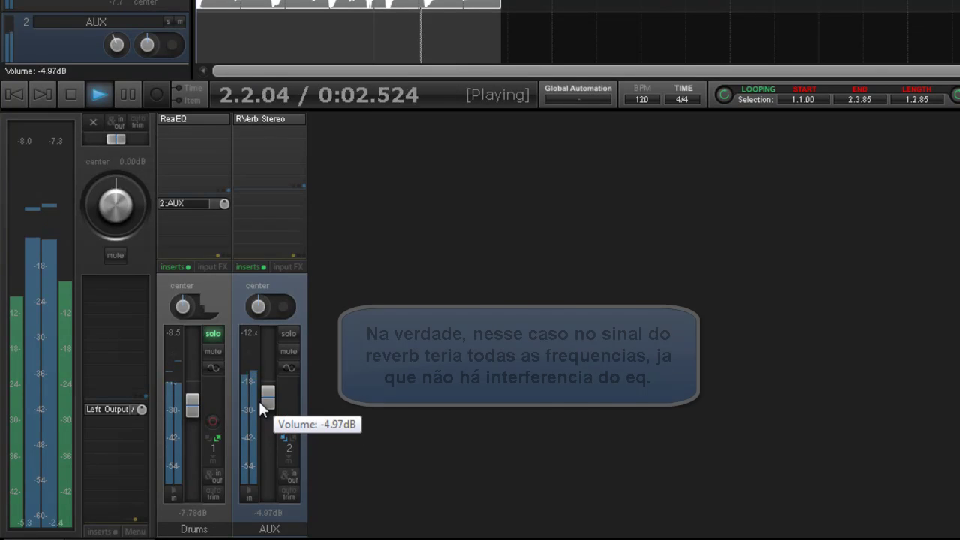
Lower the Drums track volume to about -8.4 dB and stop playback.
{"action": "mouse_move", "coordinate": [193, 403]}
{"action": "left_mouse_down"}
{"action": "mouse_move", "coordinate": [197, 486]}
{"action": "mouse_move", "coordinate": [192, 404]}
{"action": "left_mouse_up"}
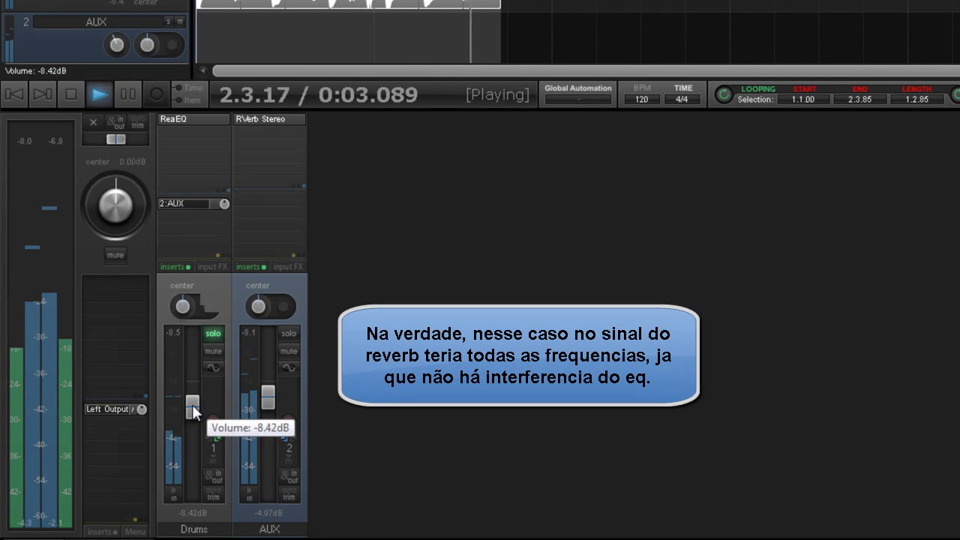
{"action": "left_click", "coordinate": [71, 96]}
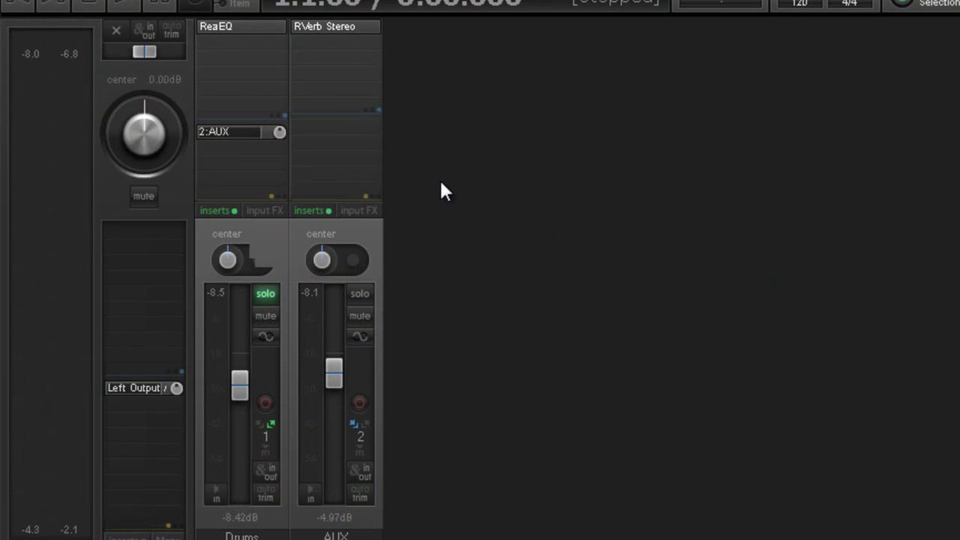
Add two new tracks after AUX and create sends from Drums to tracks 3 and 4.
{"action": "double_click", "coordinate": [440, 183]}
{"action": "double_click", "coordinate": [553, 193]}
{"action": "left_click_drag", "start_coordinate": [248, 144], "coordinate": [409, 159]}
{"action": "left_click_drag", "start_coordinate": [218, 171], "coordinate": [498, 160]}
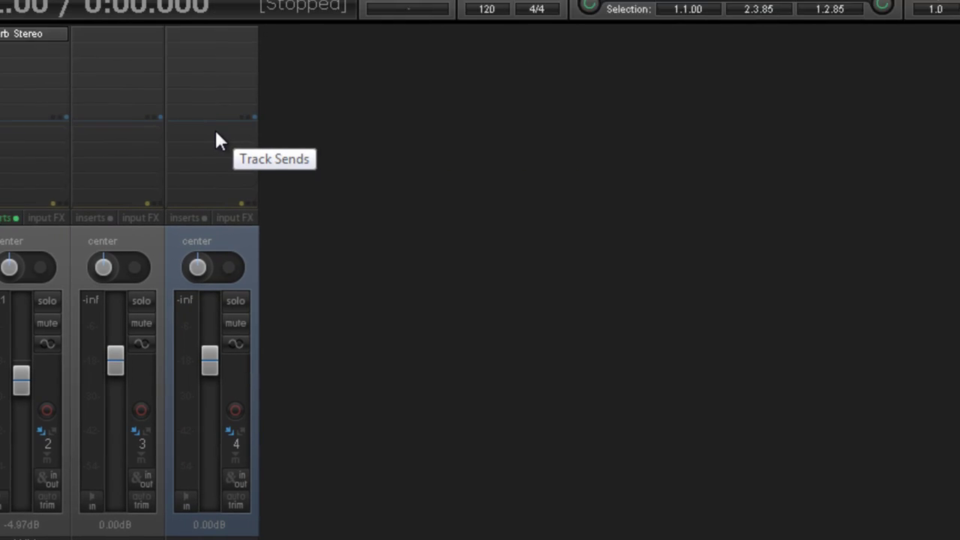
Open the routing for track 4 and add receives from AUX and track 3.
{"action": "left_click", "coordinate": [147, 141]}
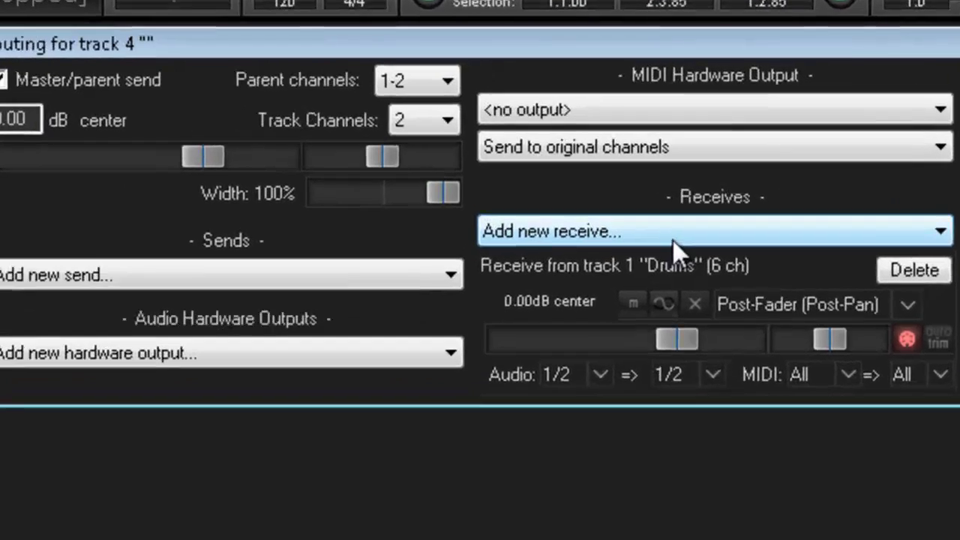
{"action": "left_click", "coordinate": [673, 240]}
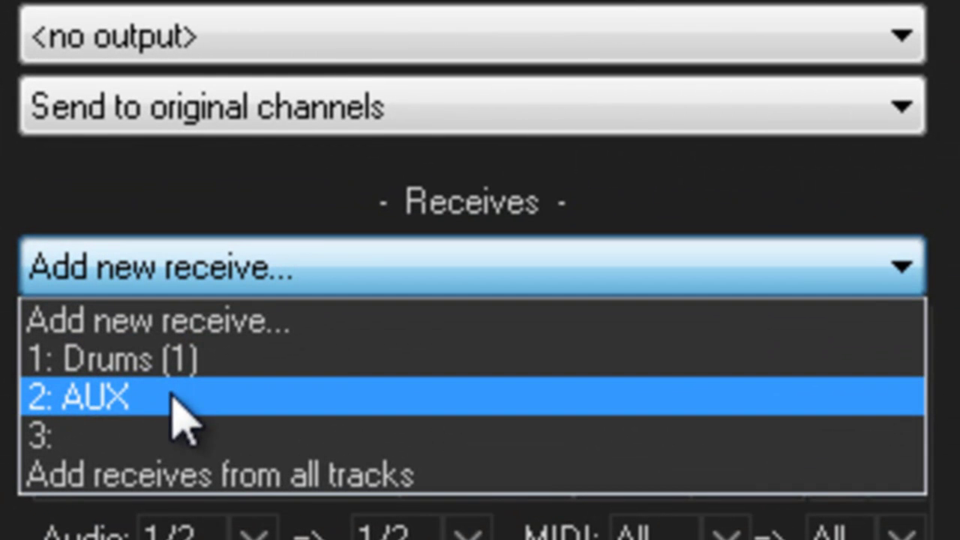
{"action": "left_click", "coordinate": [124, 399]}
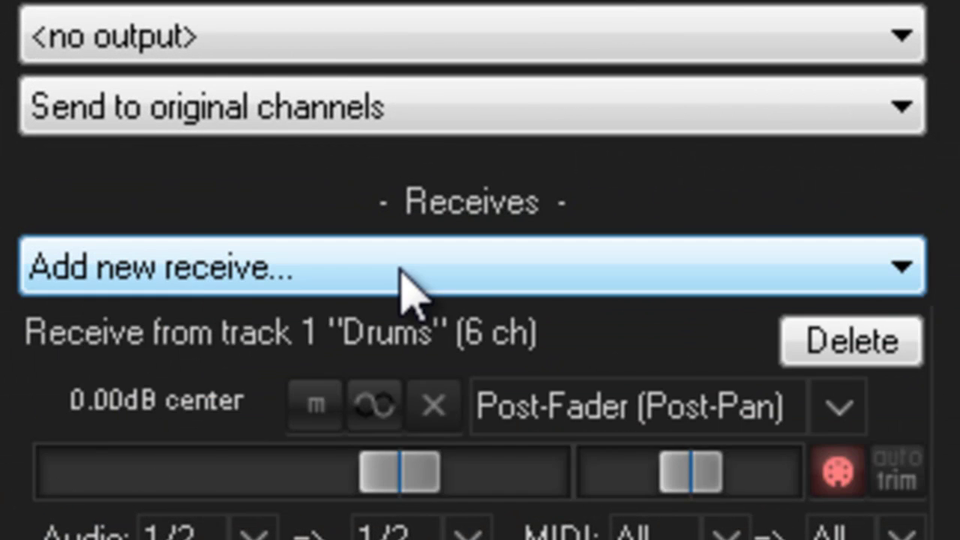
{"action": "left_click", "coordinate": [400, 284]}
{"action": "left_click", "coordinate": [299, 434]}
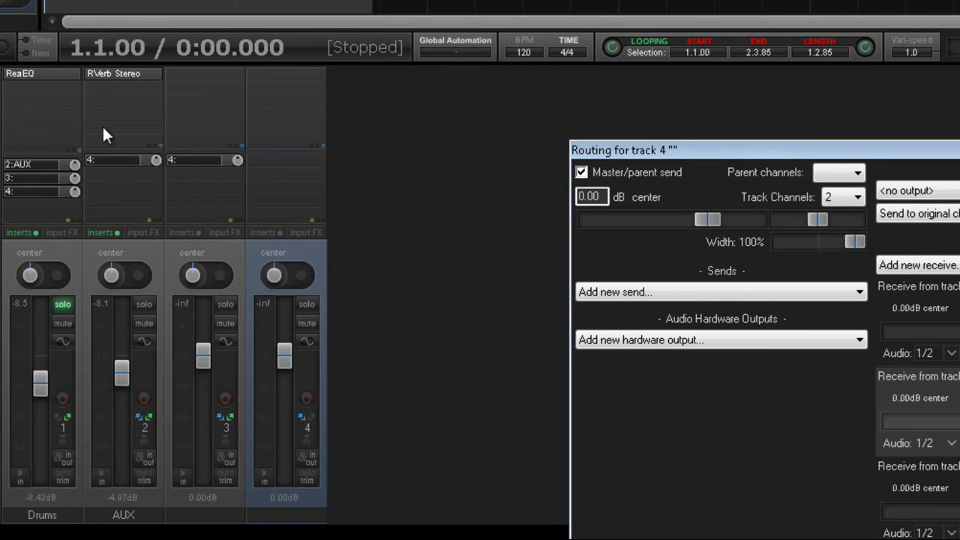
Remove the RVerb Stereo effect from the AUX track.
{"action": "left_click", "coordinate": [126, 74], "text": "alt"}
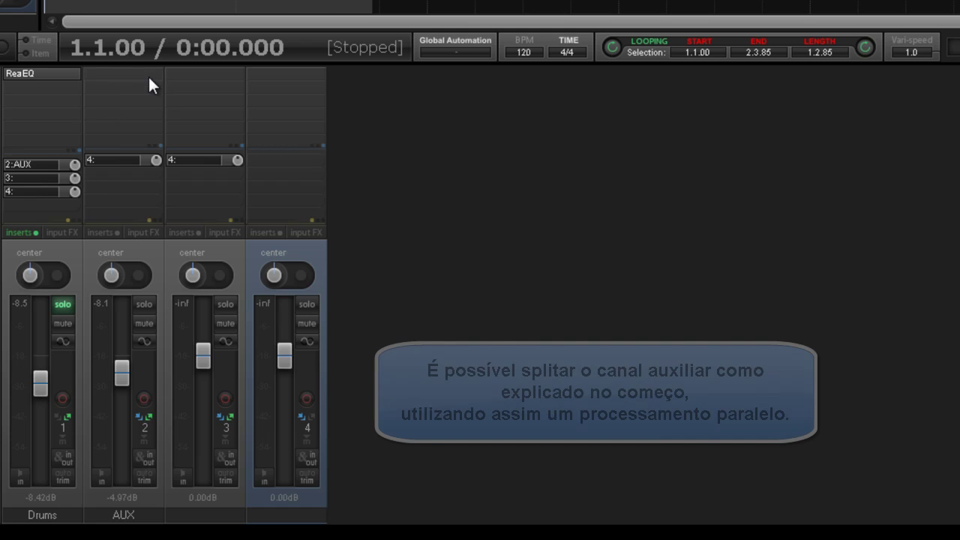
{"action": "right_click", "coordinate": [127, 73]}
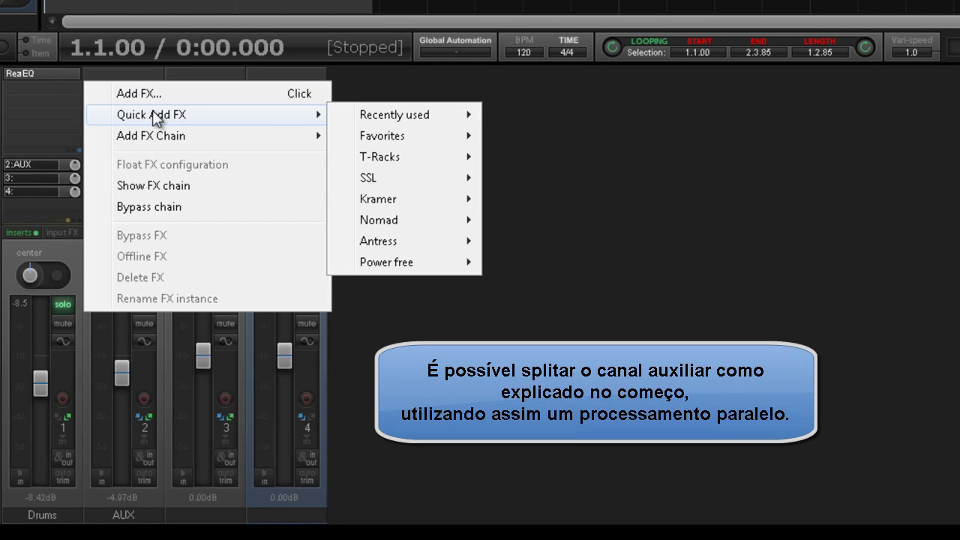
{"action": "left_click", "coordinate": [569, 151]}
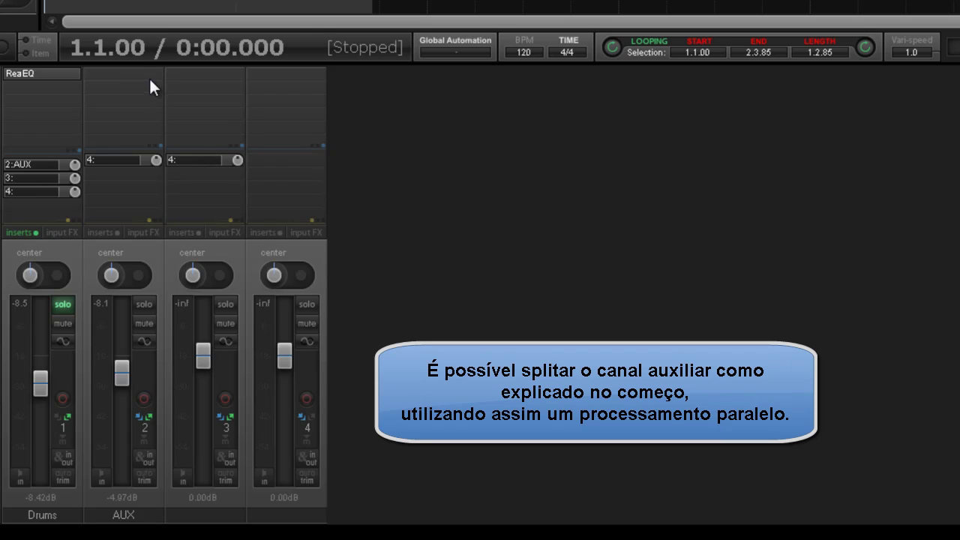